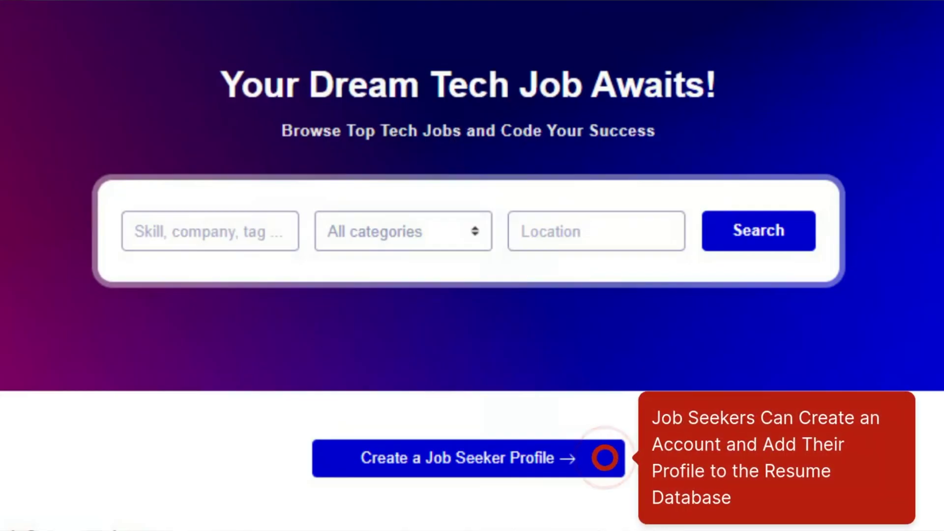
Step: Start the sign-up for creating a new job board
{"action": "left_click", "coordinate": [605, 457]}
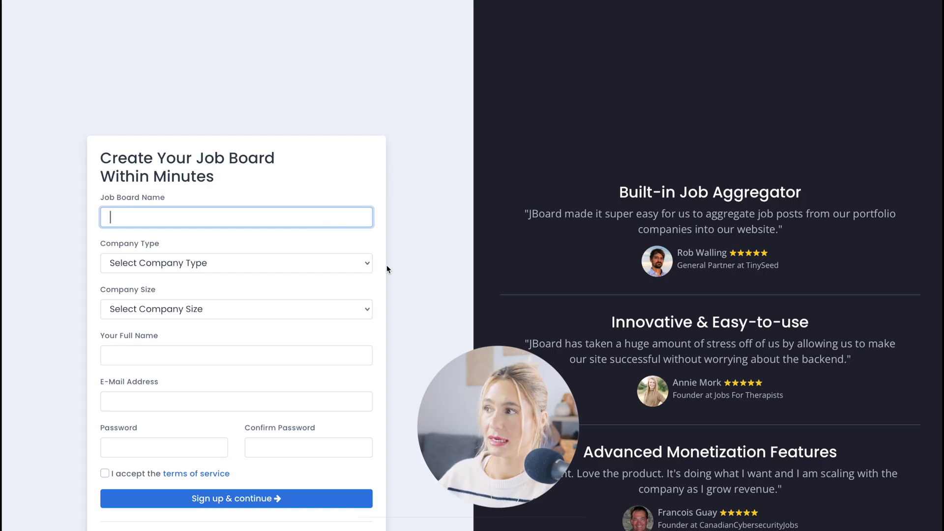
{"action": "type", "text": "Ex"}
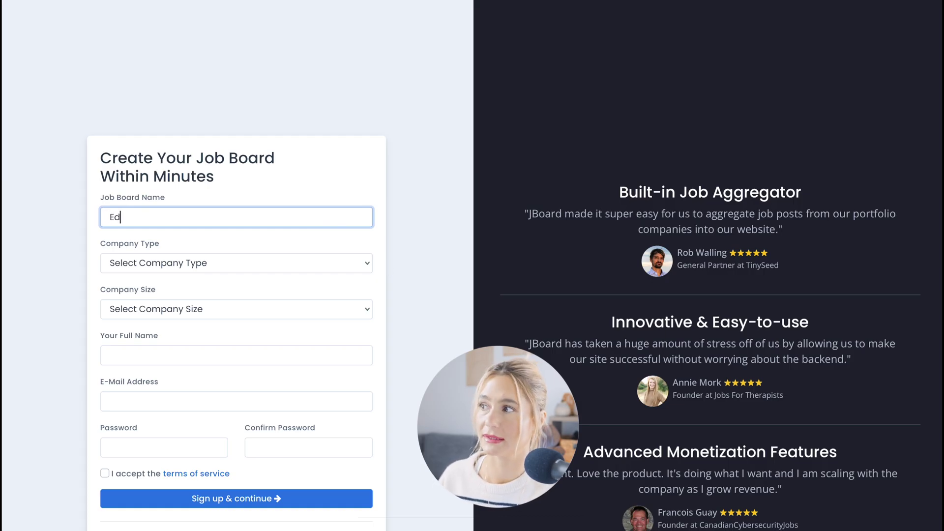
{"action": "type", "text": "ample HR Job Board"}
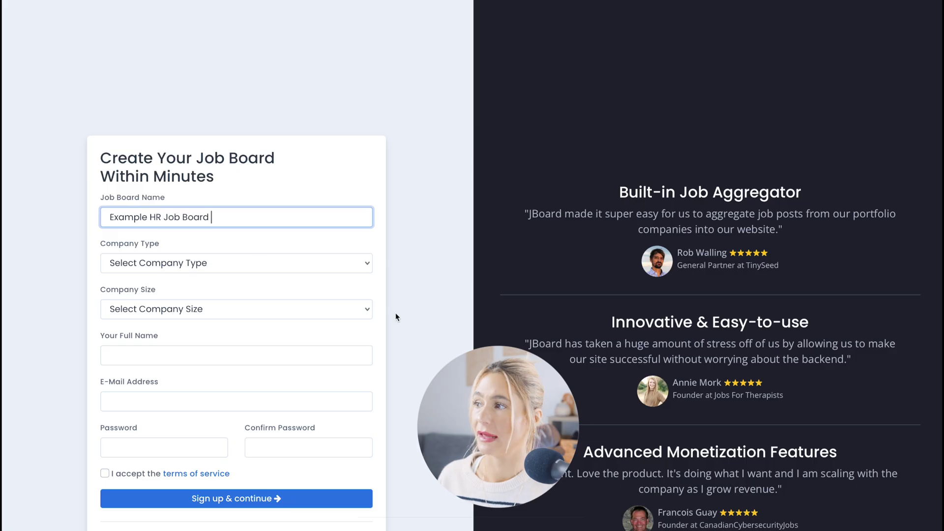
Step: Set company type to Staffing and Recruiting Agency with 11-50 employees
{"action": "left_click", "coordinate": [250, 262]}
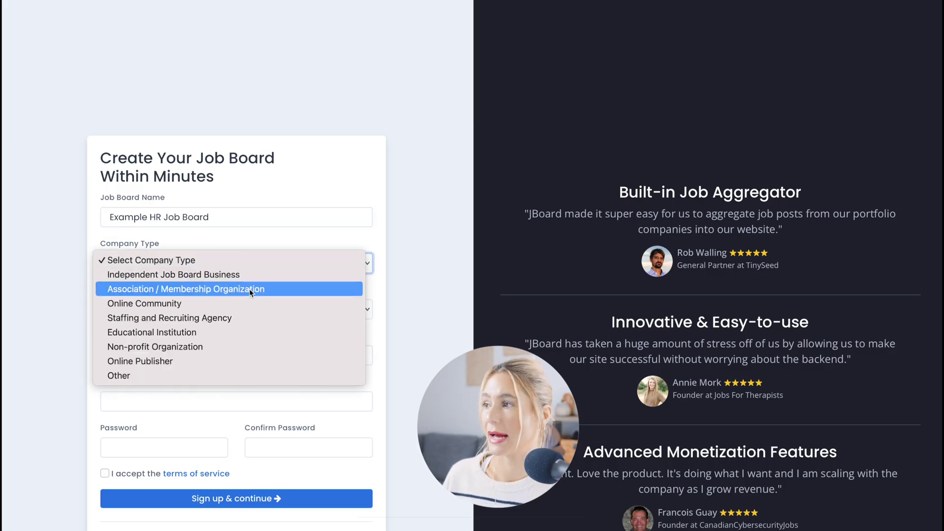
{"action": "left_click", "coordinate": [242, 318]}
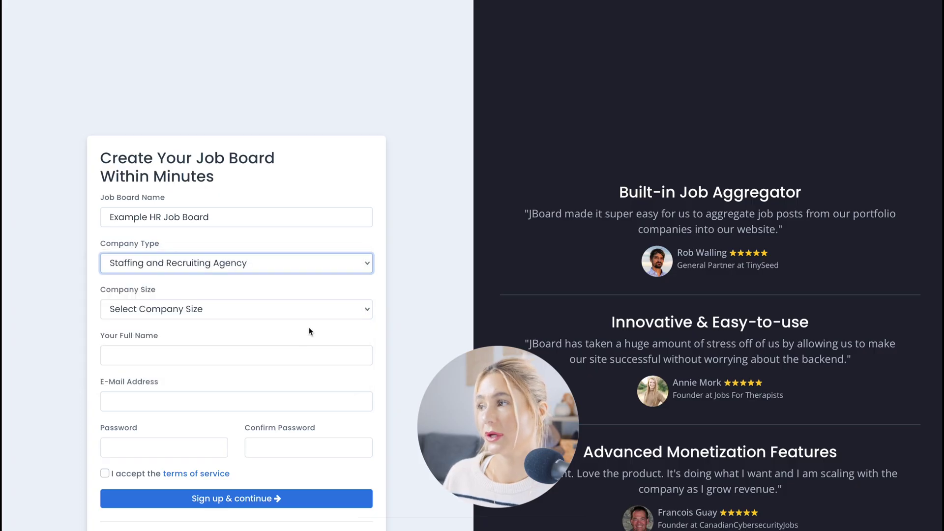
{"action": "left_click", "coordinate": [268, 311]}
{"action": "left_click", "coordinate": [259, 345]}
Step: Enter name, e-mail and passwords, accept the terms and submit the sign-up
{"action": "left_click", "coordinate": [199, 362]}
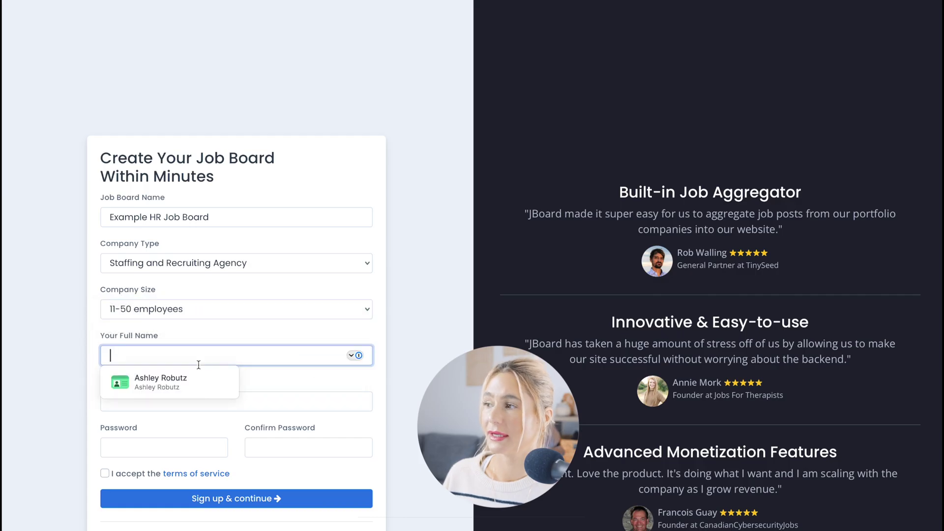
{"action": "key", "text": "Tab"}
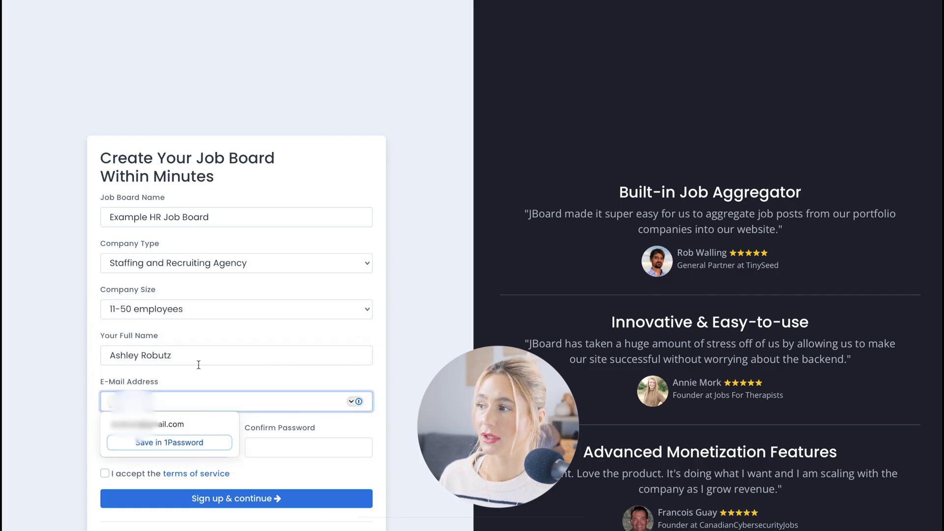
{"action": "key", "text": "Tab"}
{"action": "type", "text": "•••••••••••"}
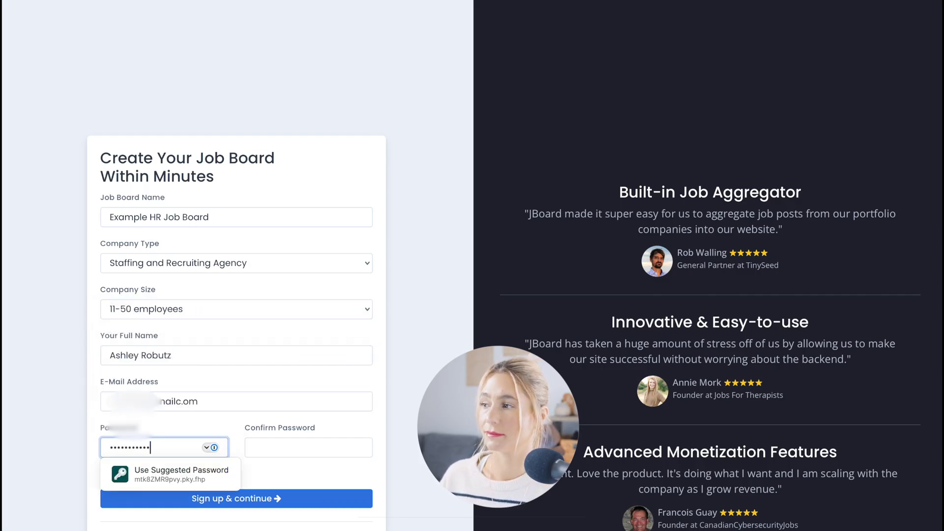
{"action": "key", "text": "Tab"}
{"action": "type", "text": "•••••••••••"}
{"action": "left_click", "coordinate": [122, 476]}
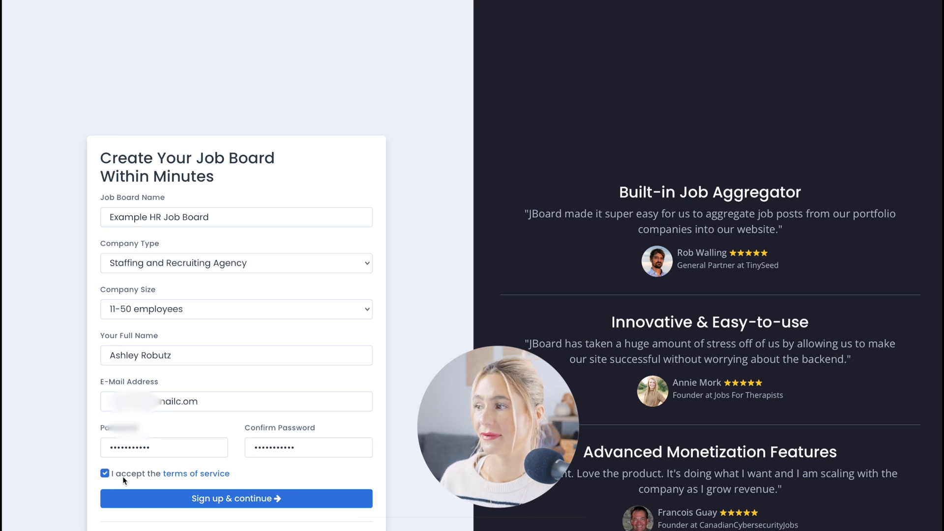
{"action": "left_click", "coordinate": [236, 498]}
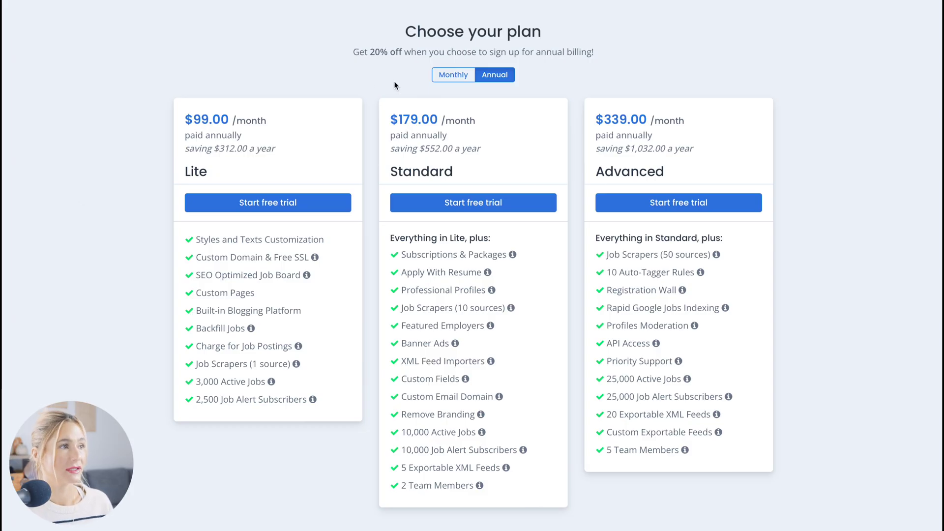
Step: Compare the monthly plan prices against annual billing
{"action": "left_click", "coordinate": [458, 76]}
{"action": "left_click", "coordinate": [489, 76]}
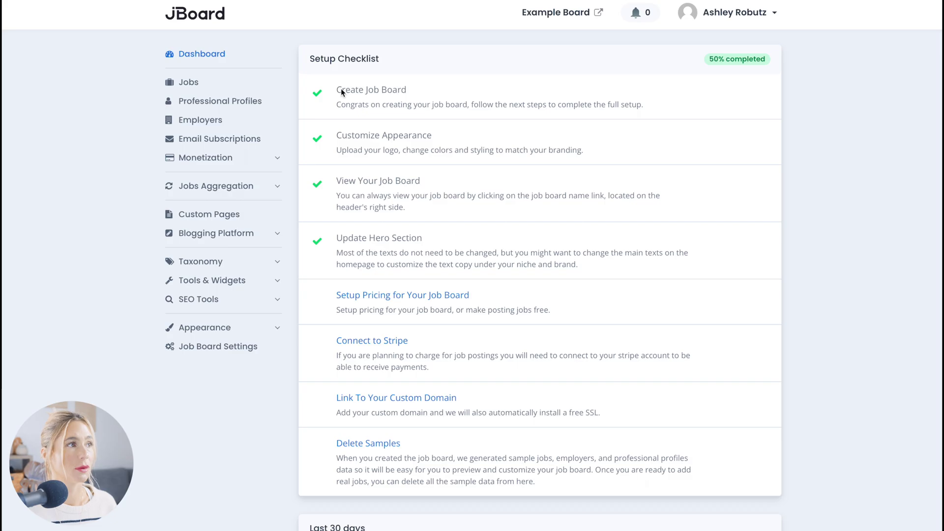
Step: Set the main colour to bright green #4AD85F, keep the Poppins font, save and return to the checklist
{"action": "left_click", "coordinate": [382, 137]}
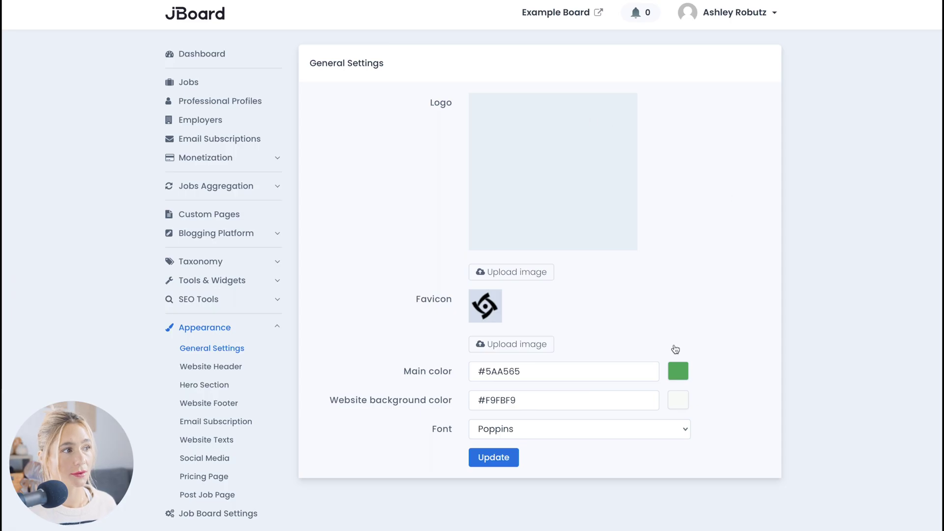
{"action": "left_click", "coordinate": [671, 376]}
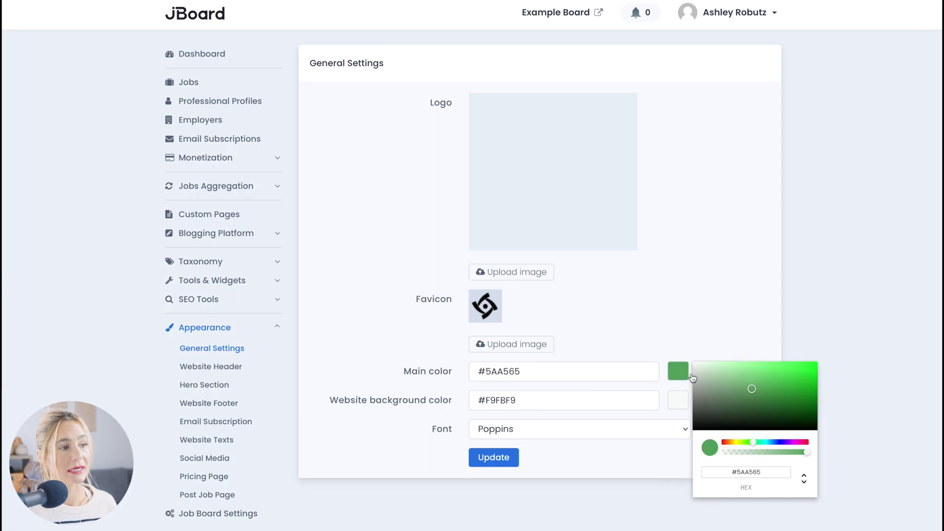
{"action": "left_click", "coordinate": [746, 408]}
{"action": "left_click", "coordinate": [486, 428]}
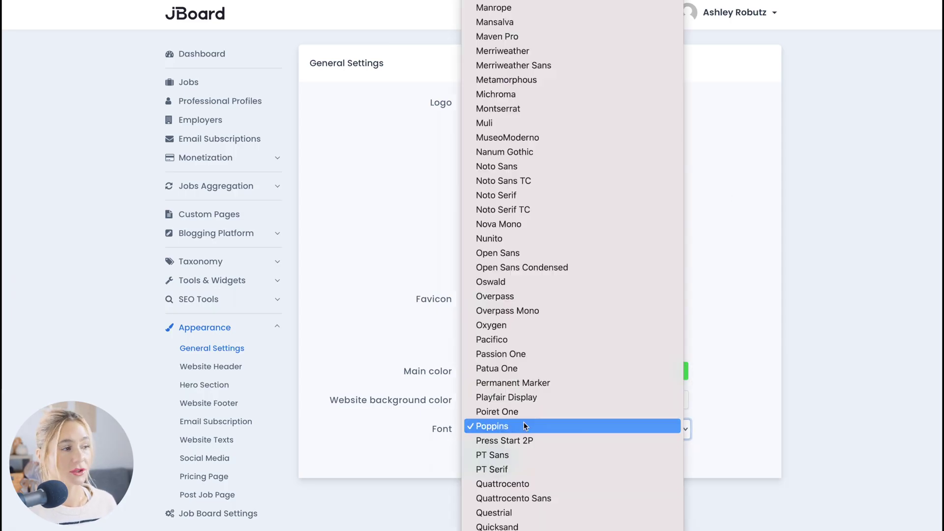
{"action": "left_click", "coordinate": [725, 496]}
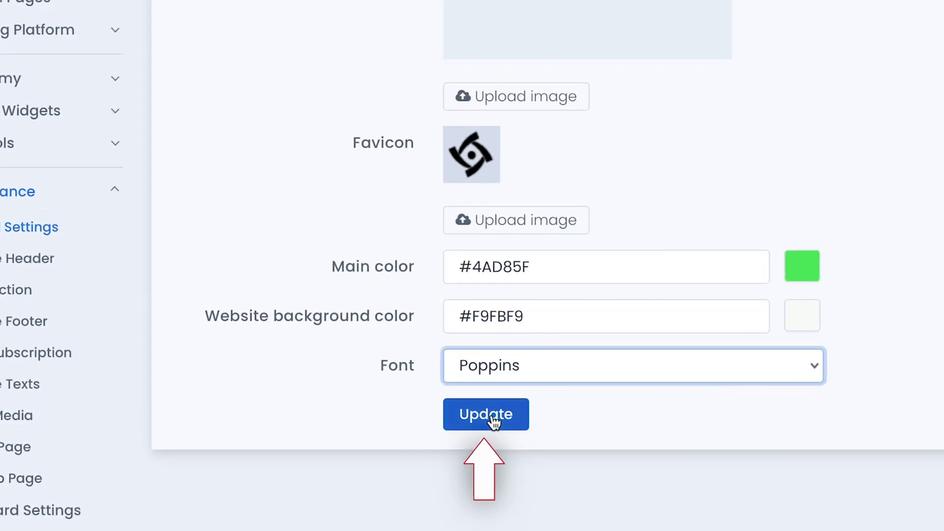
{"action": "left_click", "coordinate": [491, 418]}
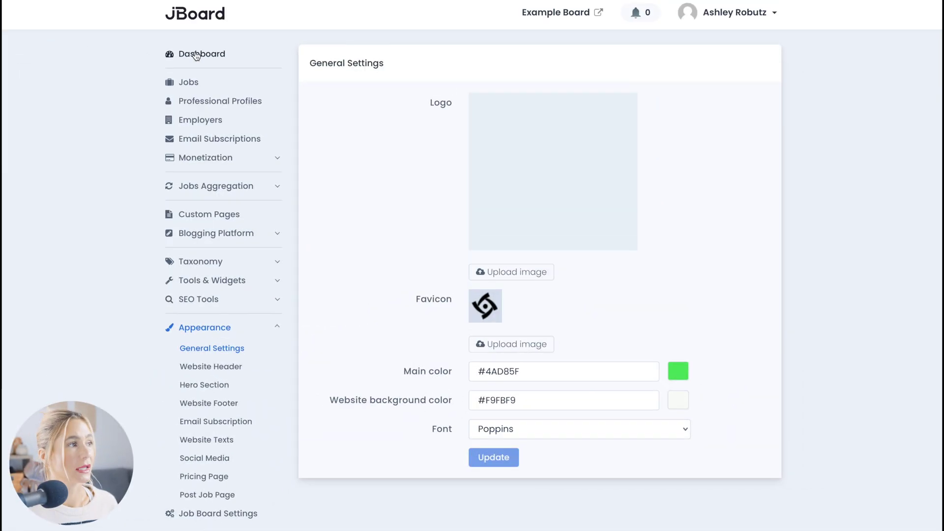
{"action": "left_click", "coordinate": [220, 62]}
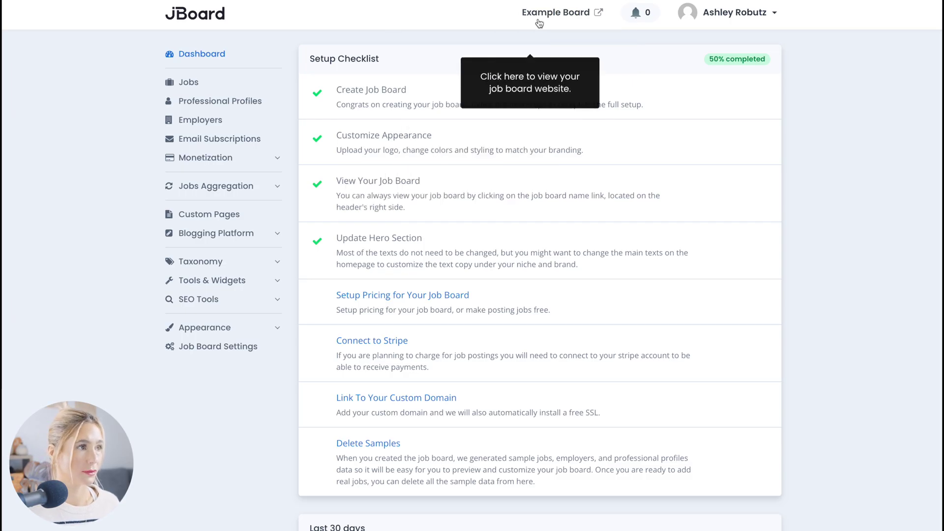
Step: View the public Example Board website with its green accents
{"action": "left_click", "coordinate": [555, 12]}
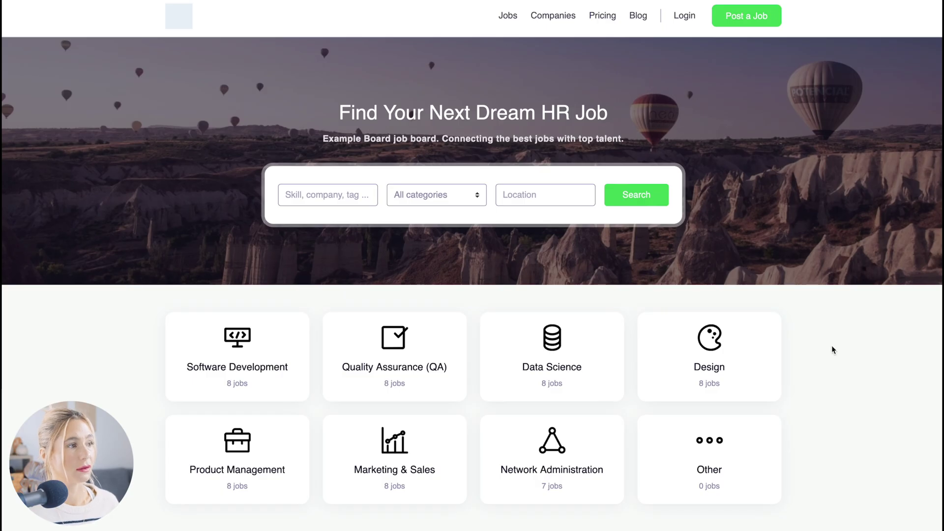
{"action": "scroll", "coordinate": [818, 292], "scroll_direction": "down", "scroll_amount": 3}
{"action": "scroll", "coordinate": [818, 293], "scroll_direction": "down", "scroll_amount": 5}
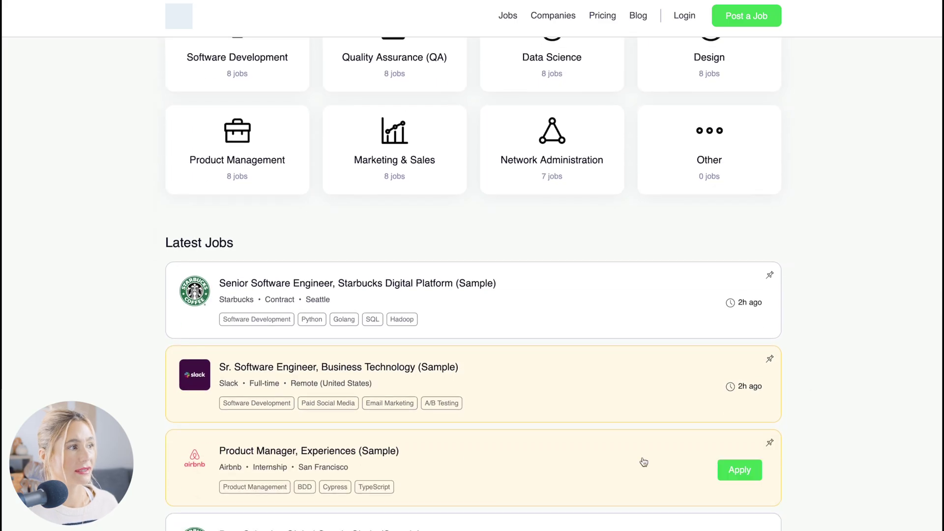
{"action": "scroll", "coordinate": [602, 312], "scroll_direction": "up", "scroll_amount": 1}
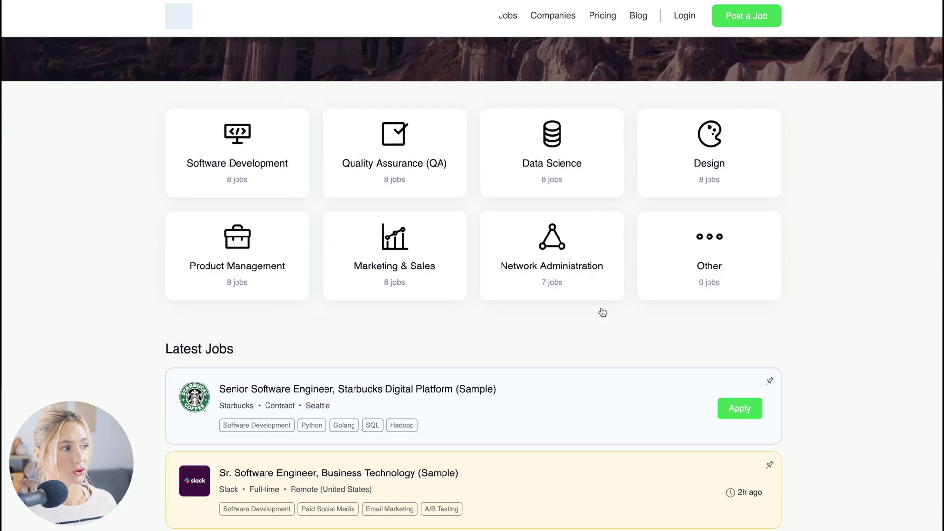
{"action": "scroll", "coordinate": [603, 312], "scroll_direction": "down", "scroll_amount": 5}
{"action": "scroll", "coordinate": [603, 313], "scroll_direction": "down", "scroll_amount": 3}
{"action": "scroll", "coordinate": [603, 312], "scroll_direction": "up", "scroll_amount": 2}
{"action": "scroll", "coordinate": [602, 311], "scroll_direction": "up", "scroll_amount": 10}
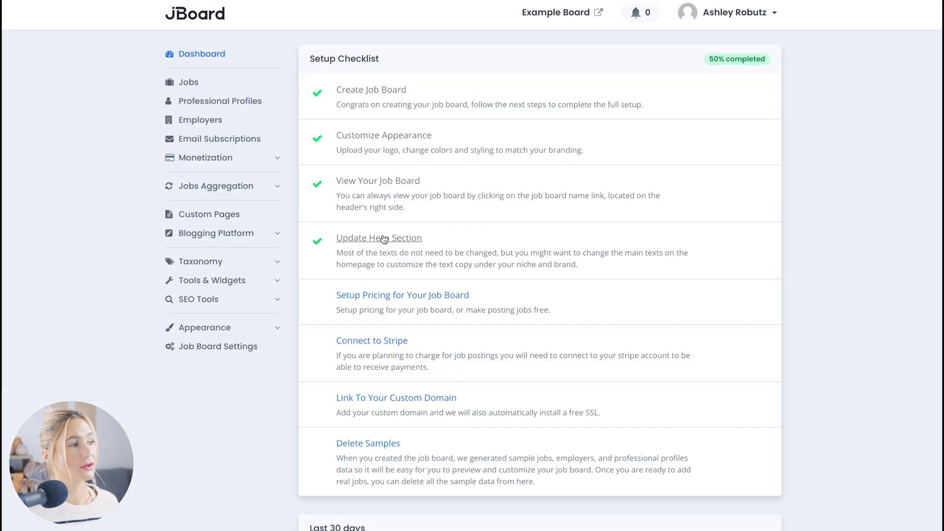
Step: Review the hero main and sub messages, save them and return to the checklist
{"action": "left_click", "coordinate": [384, 239]}
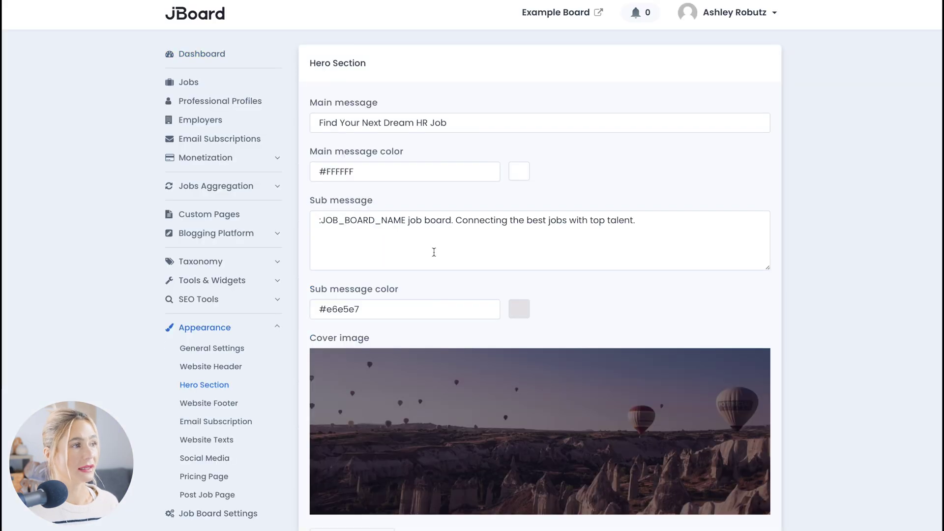
{"action": "double_click", "coordinate": [502, 128]}
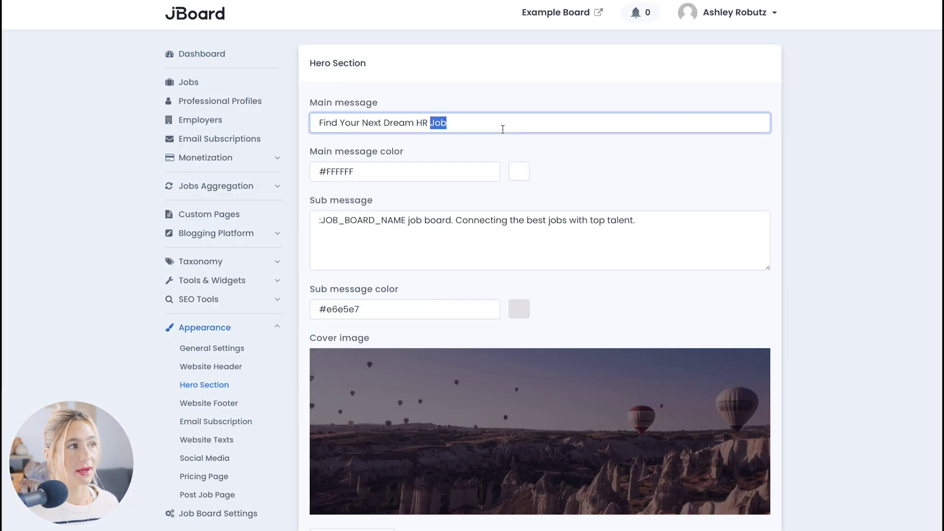
{"action": "key", "text": "Right"}
{"action": "key", "text": "End"}
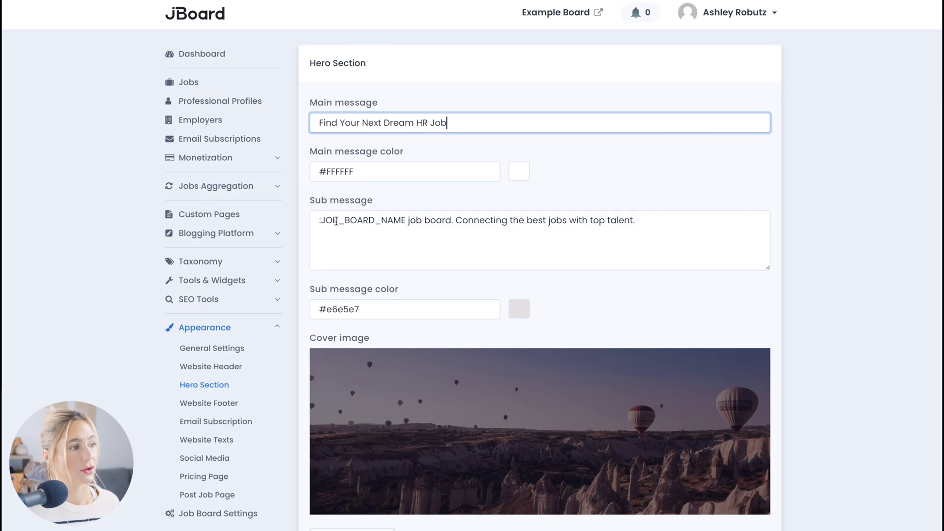
{"action": "triple_click", "coordinate": [336, 220]}
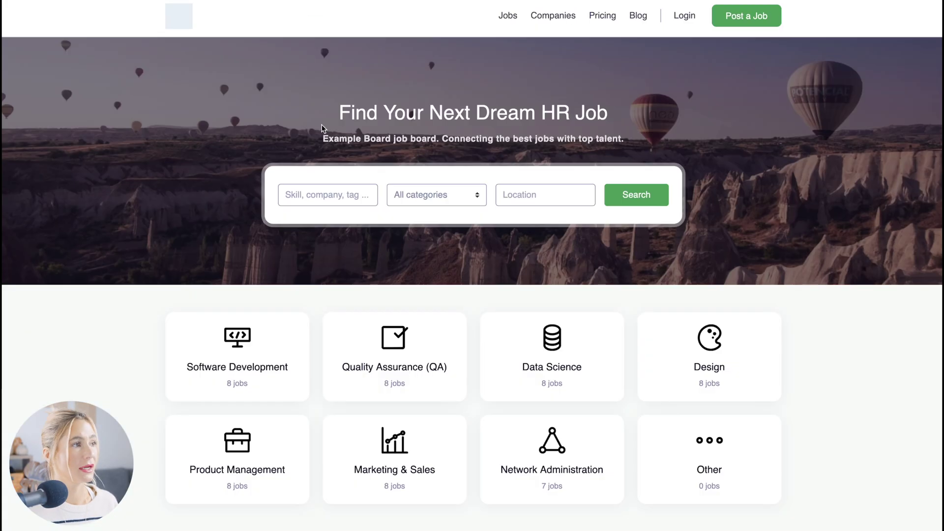
{"action": "left_click_drag", "start_coordinate": [337, 112], "coordinate": [608, 112]}
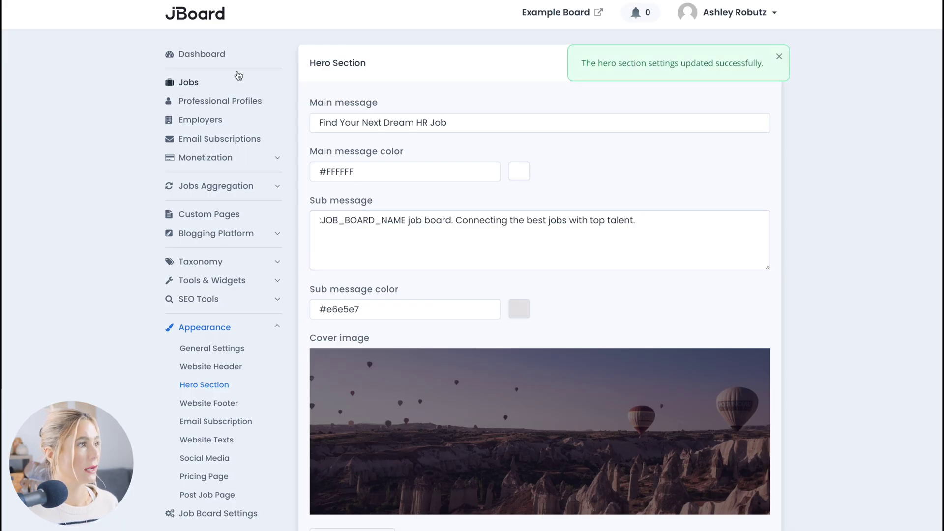
{"action": "left_click", "coordinate": [203, 54]}
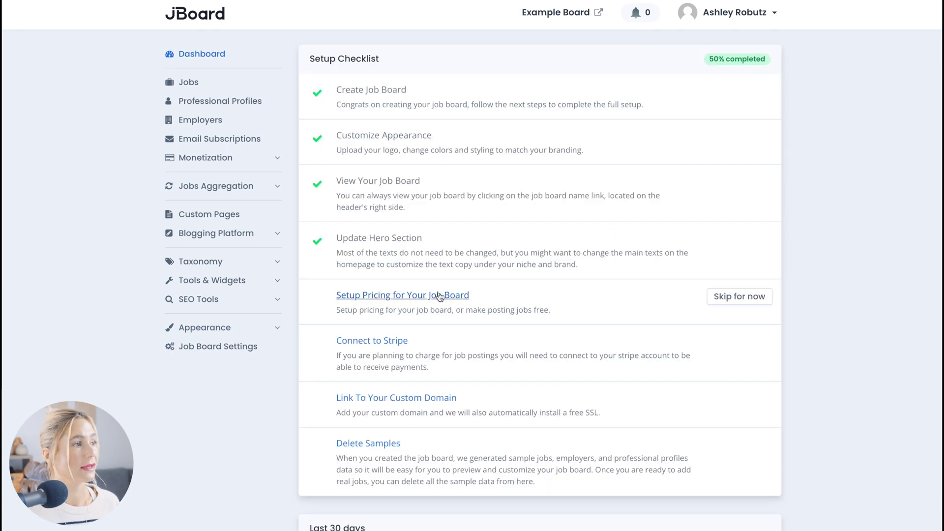
Step: Review the Single Job Posting product, keeping it a one-off purchase with job posting allowed
{"action": "left_click", "coordinate": [402, 297]}
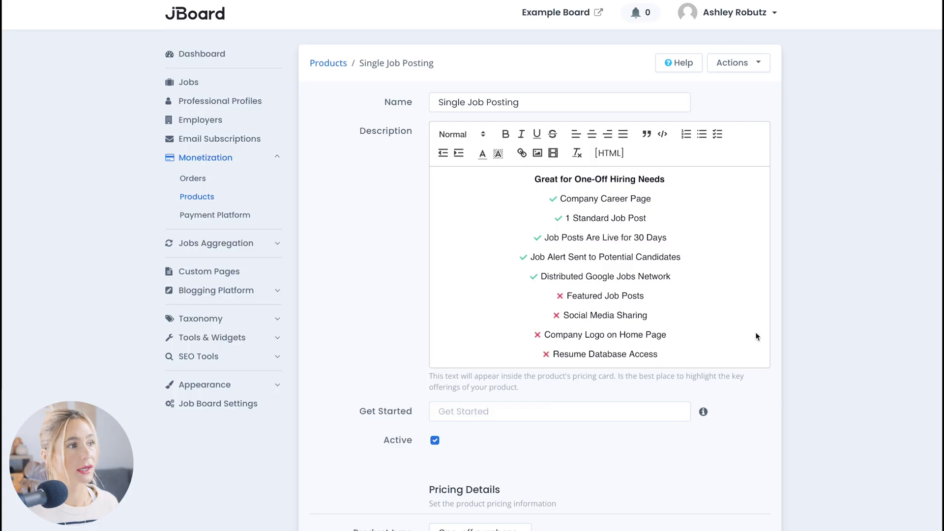
{"action": "scroll", "coordinate": [550, 353], "scroll_direction": "down", "scroll_amount": 2}
{"action": "scroll", "coordinate": [443, 404], "scroll_direction": "down", "scroll_amount": 2}
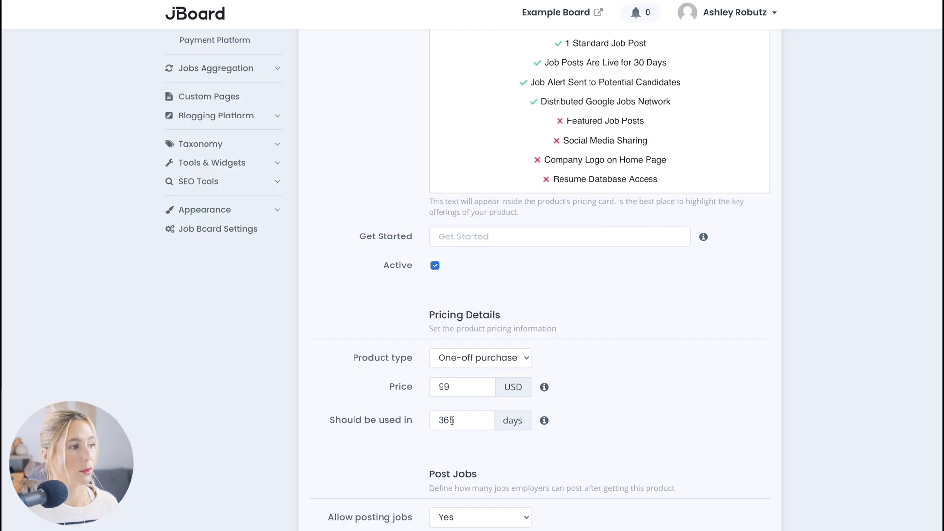
{"action": "left_click", "coordinate": [507, 358]}
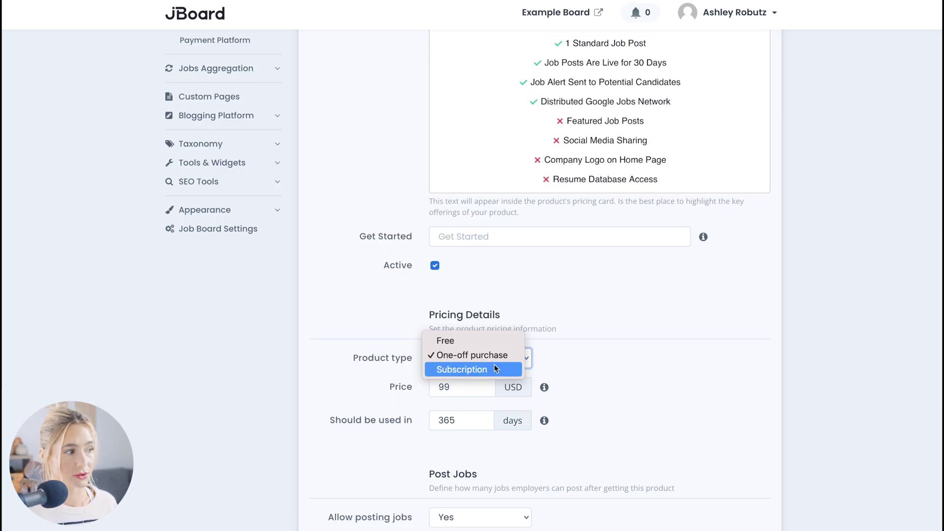
{"action": "left_click", "coordinate": [637, 391]}
{"action": "scroll", "coordinate": [638, 396], "scroll_direction": "down", "scroll_amount": 3}
{"action": "scroll", "coordinate": [638, 396], "scroll_direction": "down", "scroll_amount": 1}
{"action": "scroll", "coordinate": [638, 396], "scroll_direction": "down", "scroll_amount": 1}
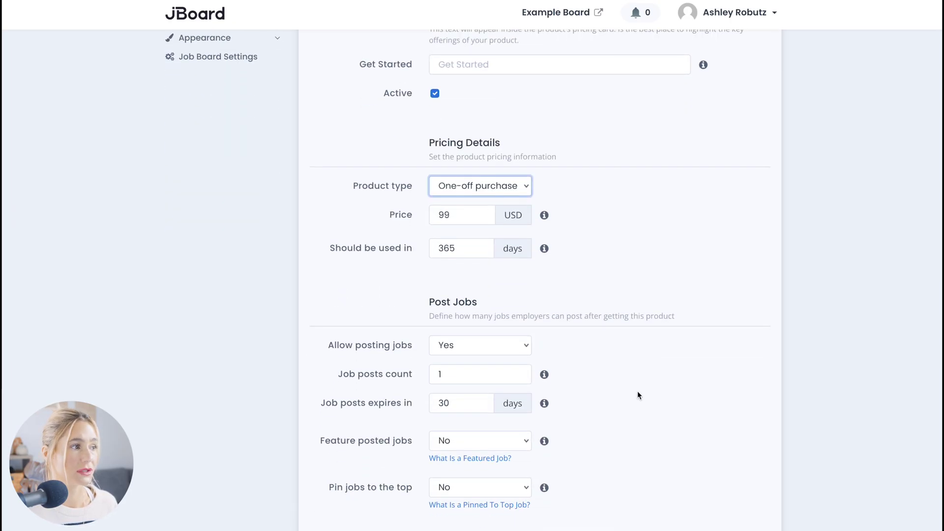
{"action": "left_click", "coordinate": [504, 345]}
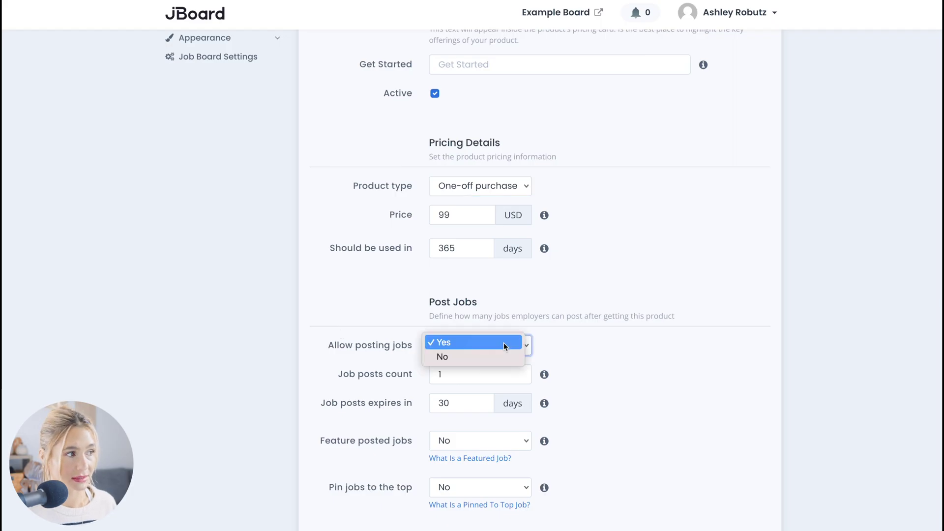
{"action": "left_click", "coordinate": [339, 363]}
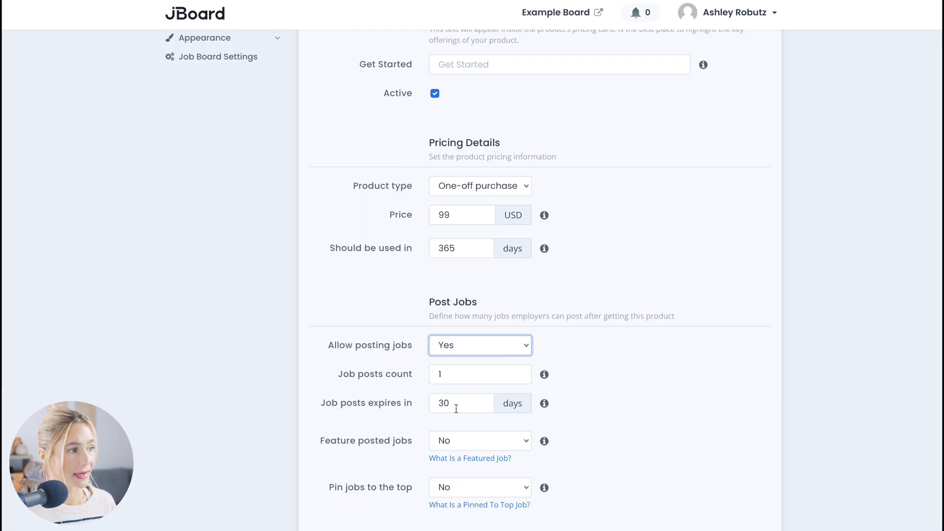
{"action": "scroll", "coordinate": [517, 390], "scroll_direction": "down", "scroll_amount": 1}
{"action": "scroll", "coordinate": [572, 375], "scroll_direction": "down", "scroll_amount": 1}
{"action": "scroll", "coordinate": [572, 375], "scroll_direction": "down", "scroll_amount": 1}
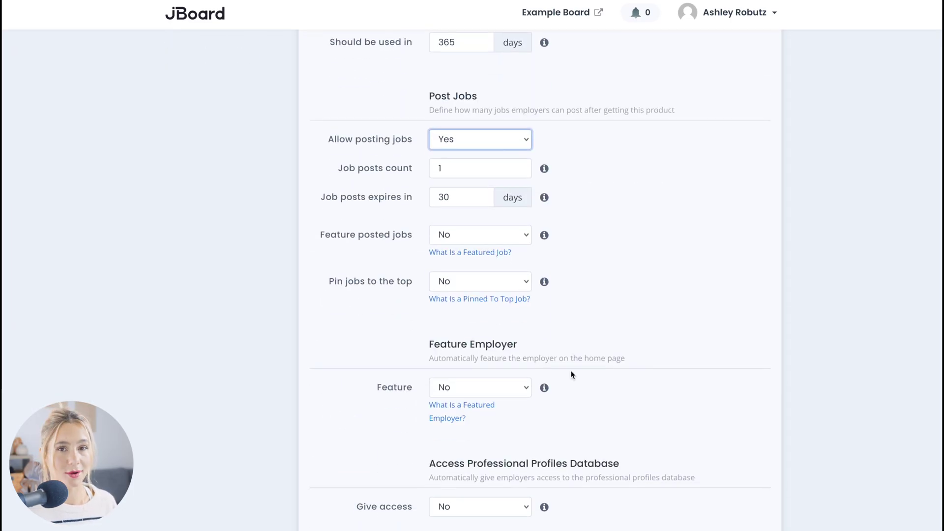
Step: Return to the checklist and go to the Connect to Stripe step
{"action": "left_click", "coordinate": [198, 53]}
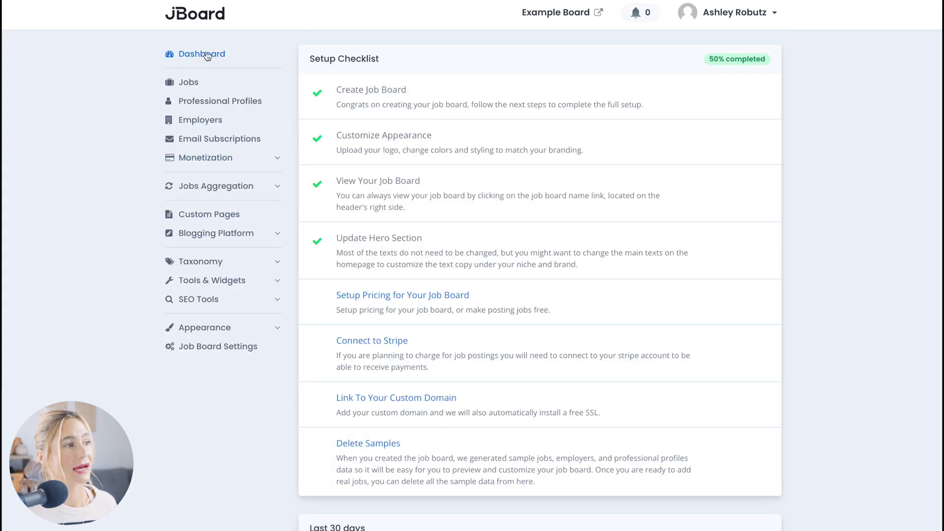
{"action": "left_click", "coordinate": [380, 342]}
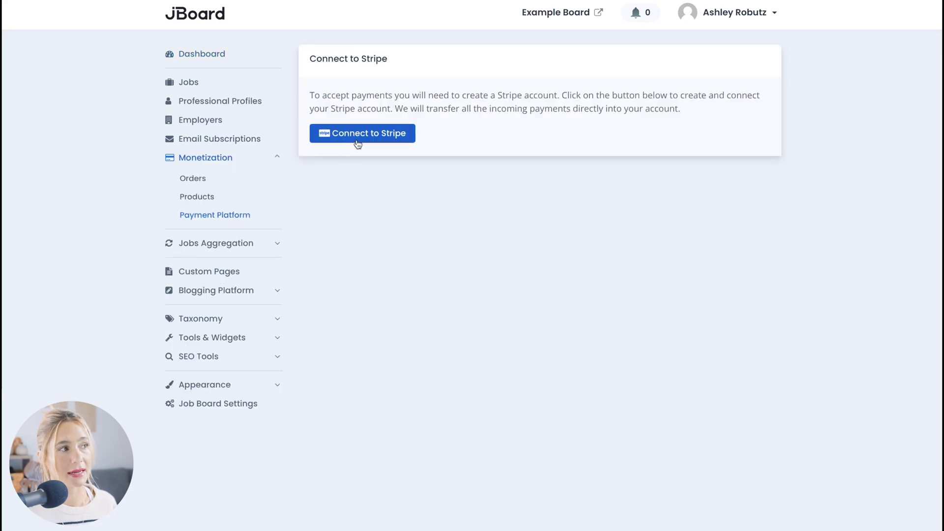
Step: Review the general settings, keeping featured employers hidden, and return to the dashboard
{"action": "left_click", "coordinate": [205, 55]}
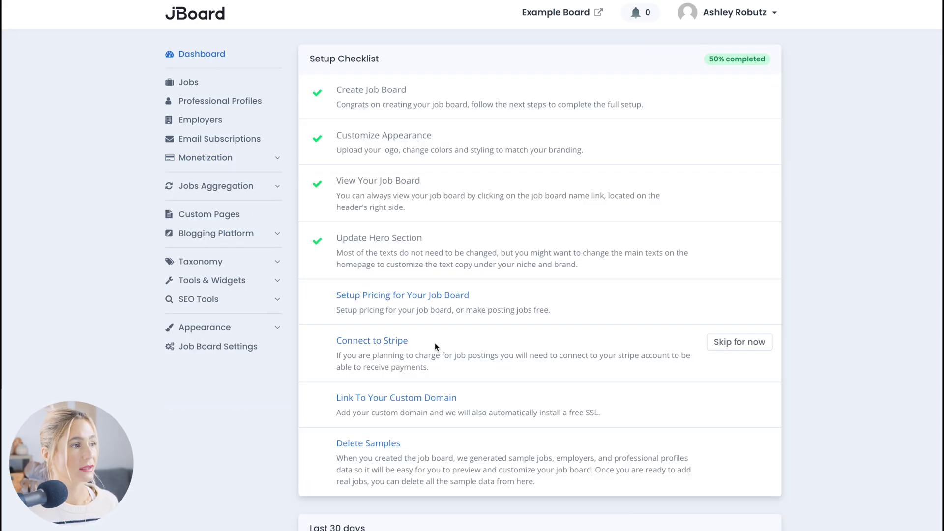
{"action": "left_click", "coordinate": [435, 397]}
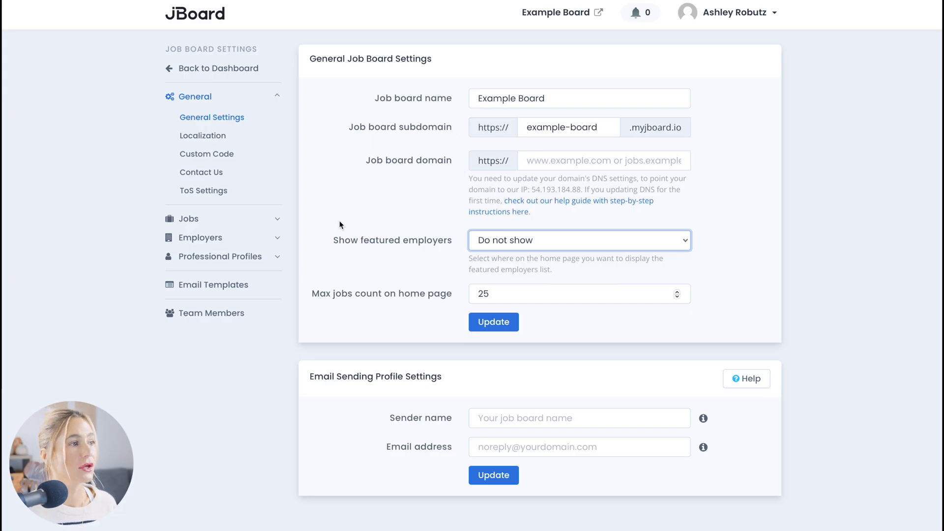
{"action": "left_click", "coordinate": [542, 244]}
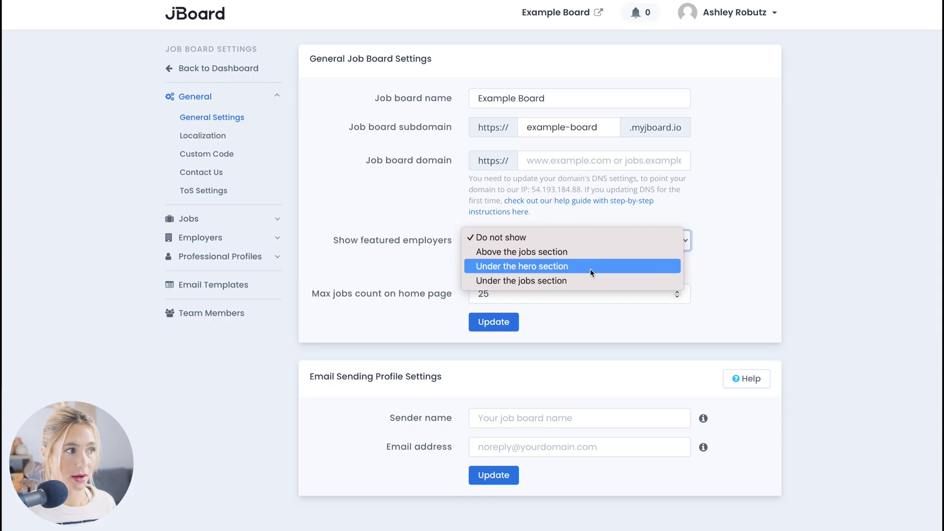
{"action": "left_click", "coordinate": [350, 294]}
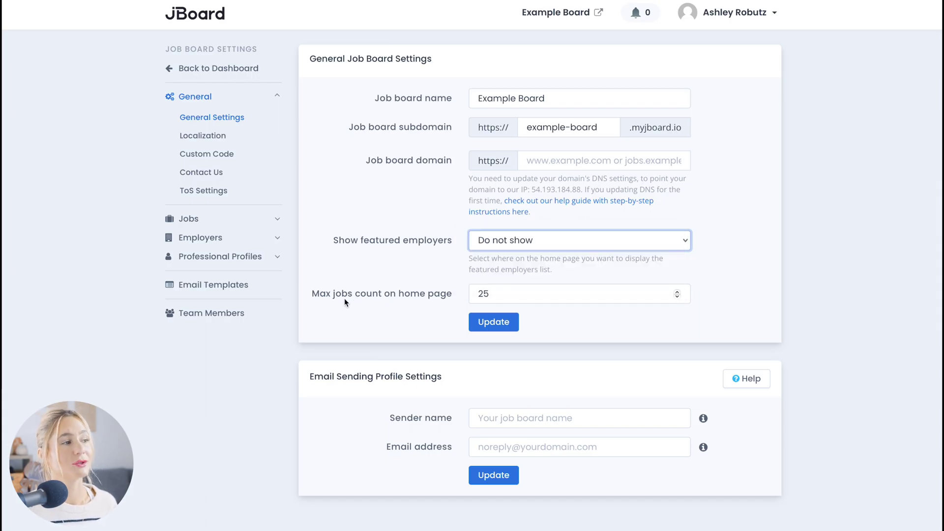
{"action": "left_click", "coordinate": [221, 69]}
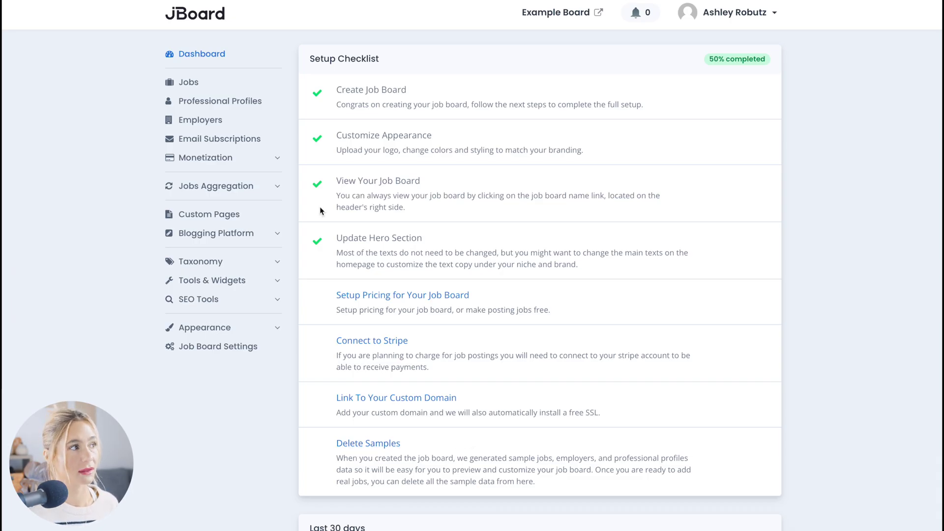
{"action": "scroll", "coordinate": [734, 328], "scroll_direction": "down", "scroll_amount": 4}
{"action": "scroll", "coordinate": [734, 327], "scroll_direction": "down", "scroll_amount": 5}
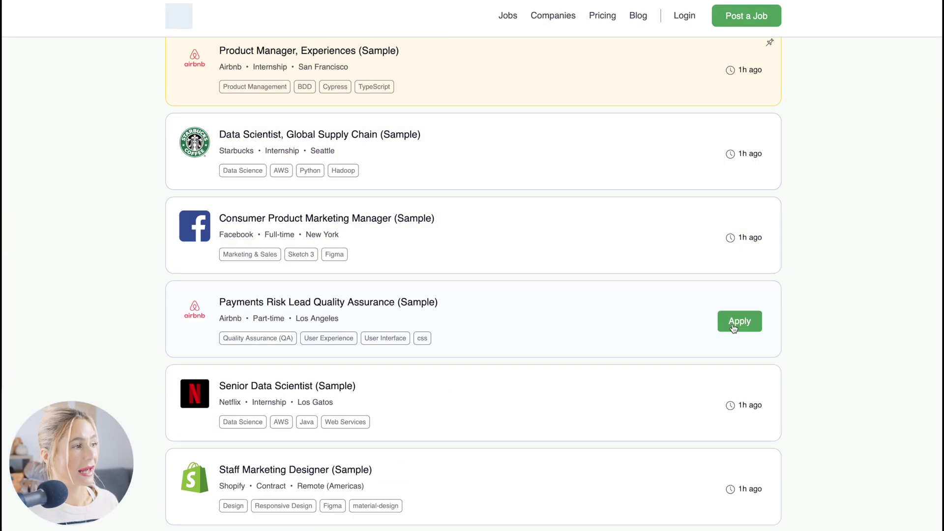
{"action": "scroll", "coordinate": [731, 326], "scroll_direction": "up", "scroll_amount": 10}
{"action": "scroll", "coordinate": [467, 436], "scroll_direction": "down", "scroll_amount": 1}
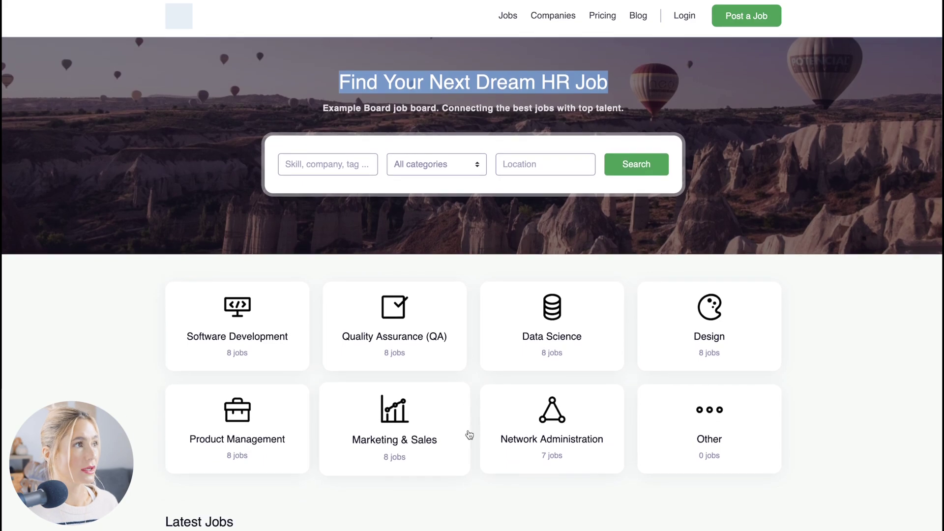
{"action": "scroll", "coordinate": [96, 95], "scroll_direction": "up", "scroll_amount": 1}
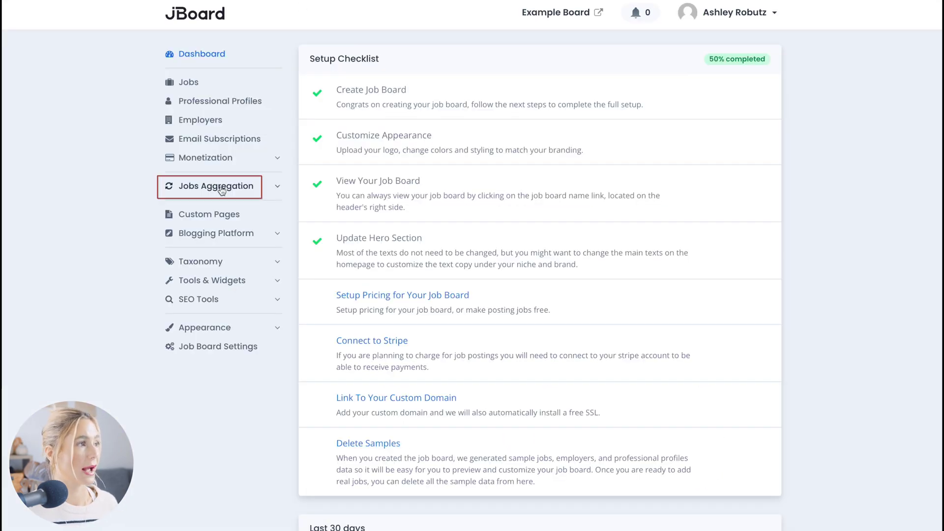
{"action": "left_click", "coordinate": [222, 186]}
Step: Go to the Aggregators list and search Indeed for HR jobs
{"action": "left_click", "coordinate": [205, 211]}
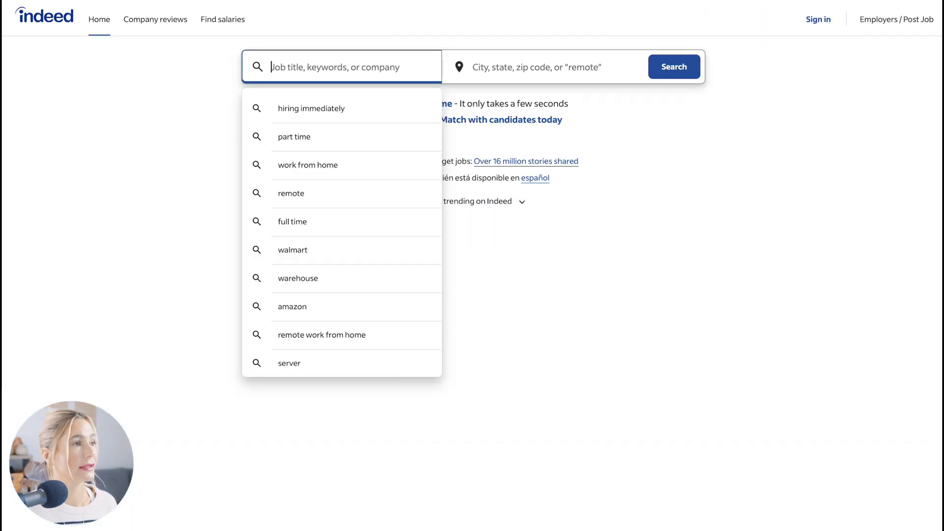
{"action": "left_click", "coordinate": [354, 59]}
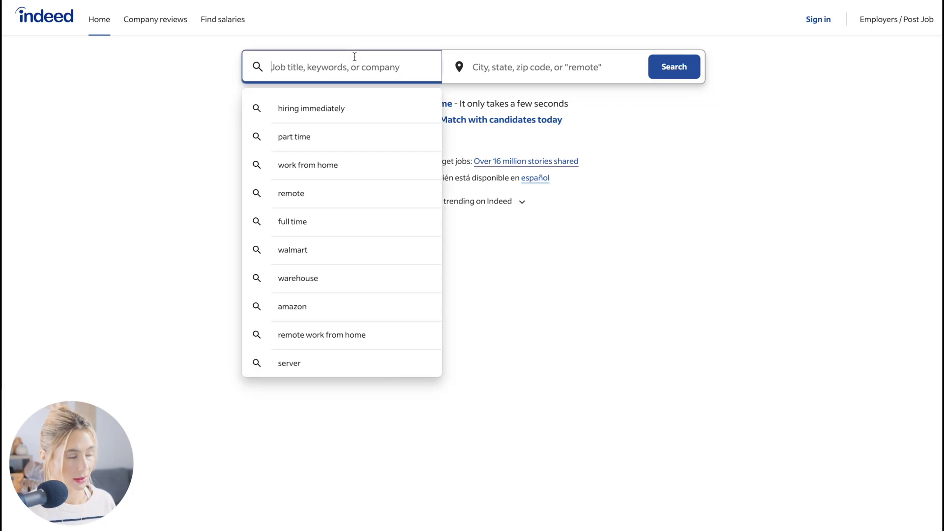
{"action": "type", "text": "HR"}
{"action": "key", "text": "Return"}
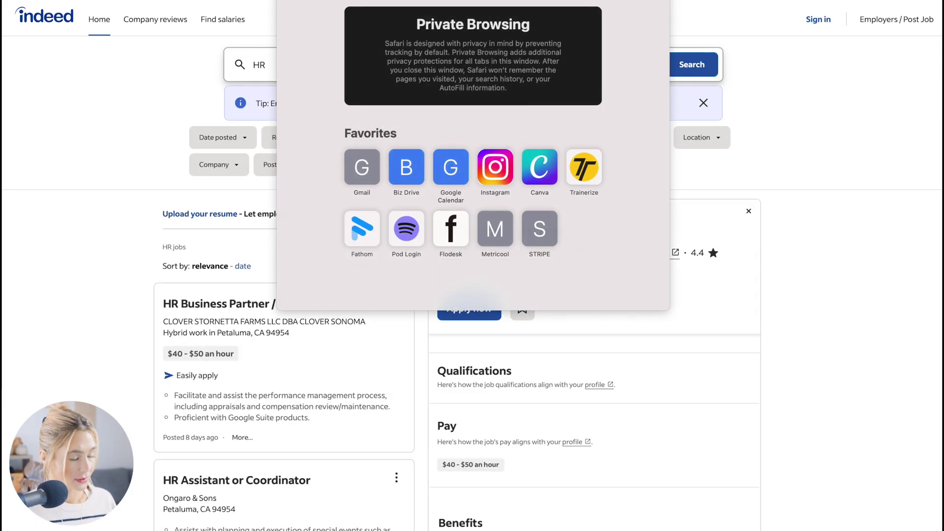
{"action": "left_click", "coordinate": [806, 77]}
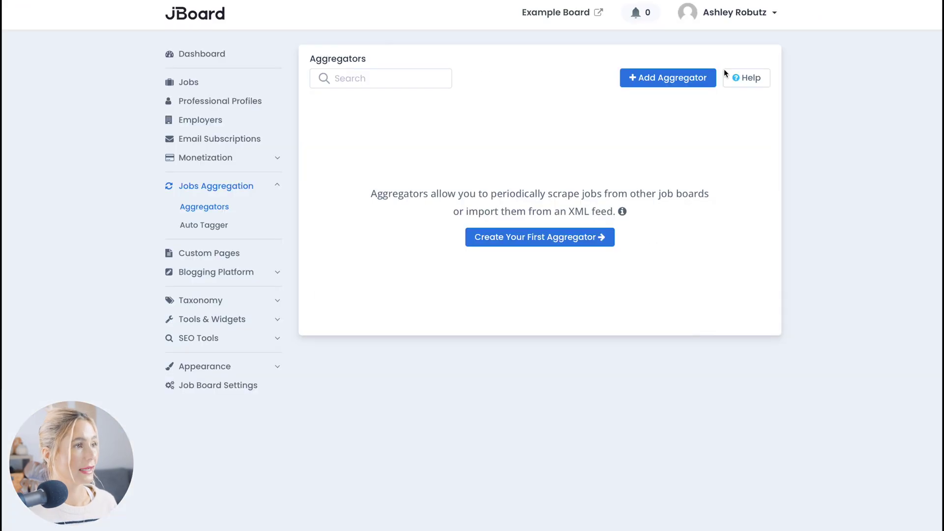
Step: Add a Web Page Scraper aggregator with the pasted Indeed HR jobs URL
{"action": "left_click", "coordinate": [529, 237]}
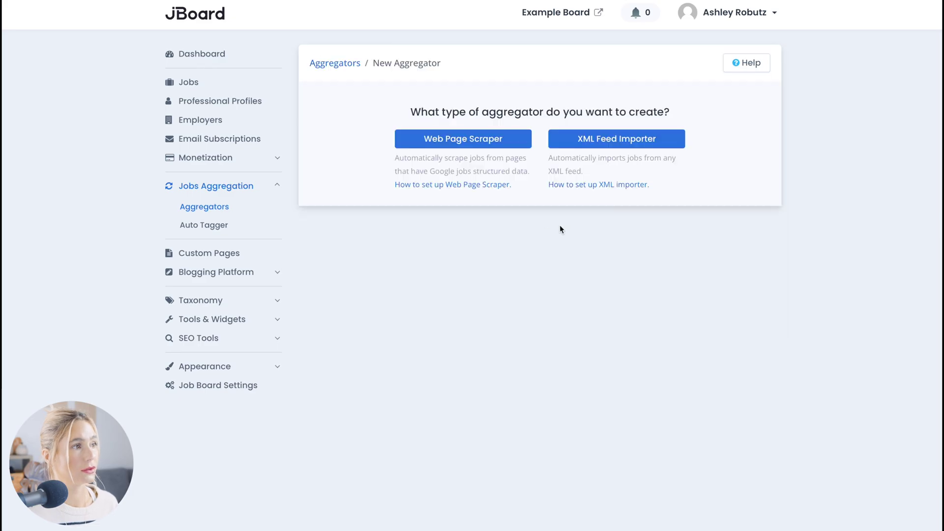
{"action": "left_click", "coordinate": [488, 141]}
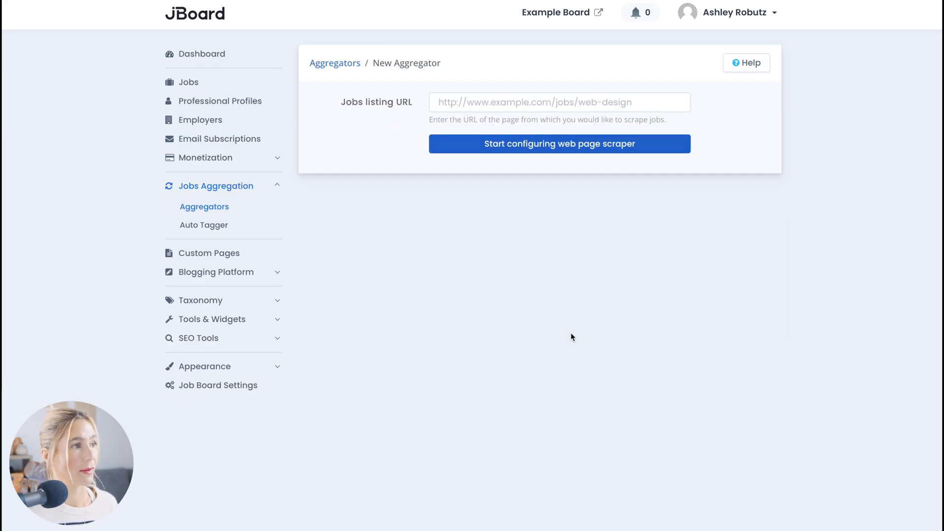
{"action": "left_click", "coordinate": [535, 109]}
{"action": "type", "text": "https://www.indeed.com/jobs?q=HR&l=&from=searchOnHP&vjk=4d3bf7674a10fb1c"}
{"action": "left_click", "coordinate": [540, 146]}
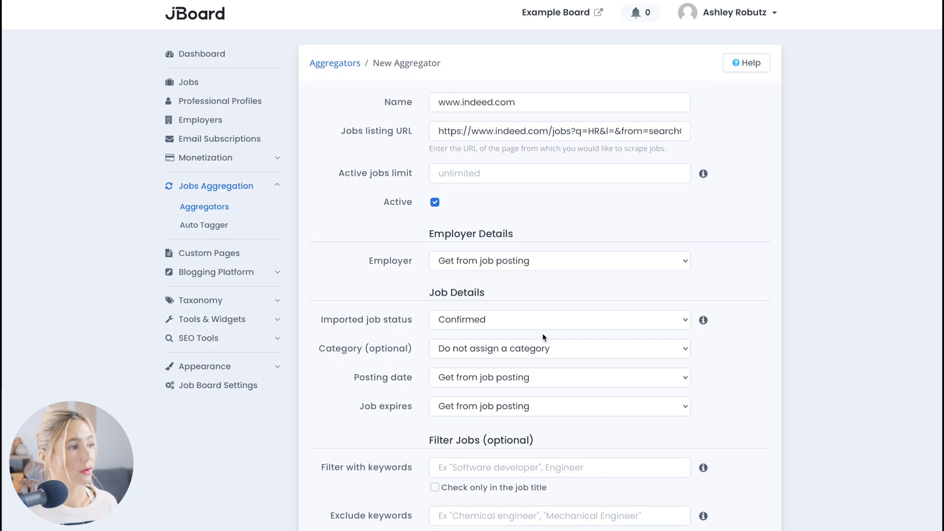
Step: Keep imported jobs uncategorized and move on to the keyword filter
{"action": "left_click", "coordinate": [528, 353]}
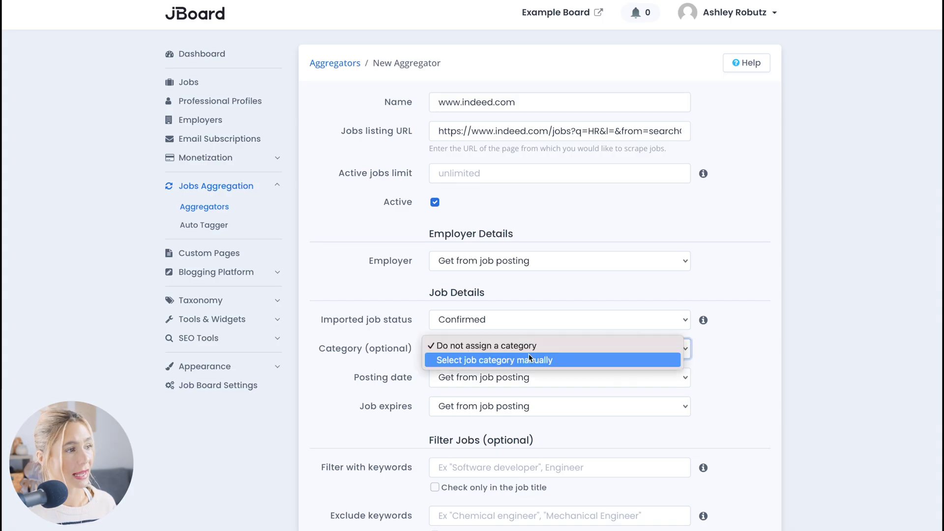
{"action": "left_click", "coordinate": [470, 383]}
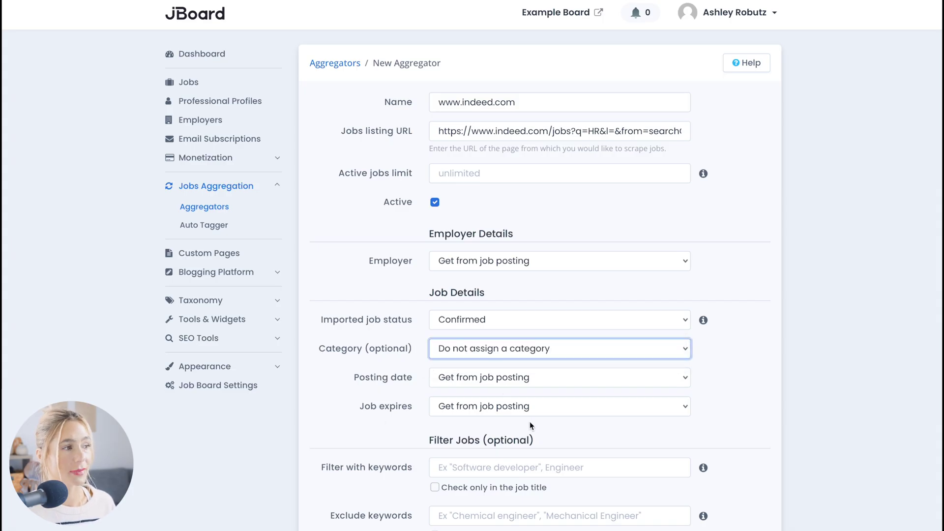
{"action": "left_click", "coordinate": [570, 470]}
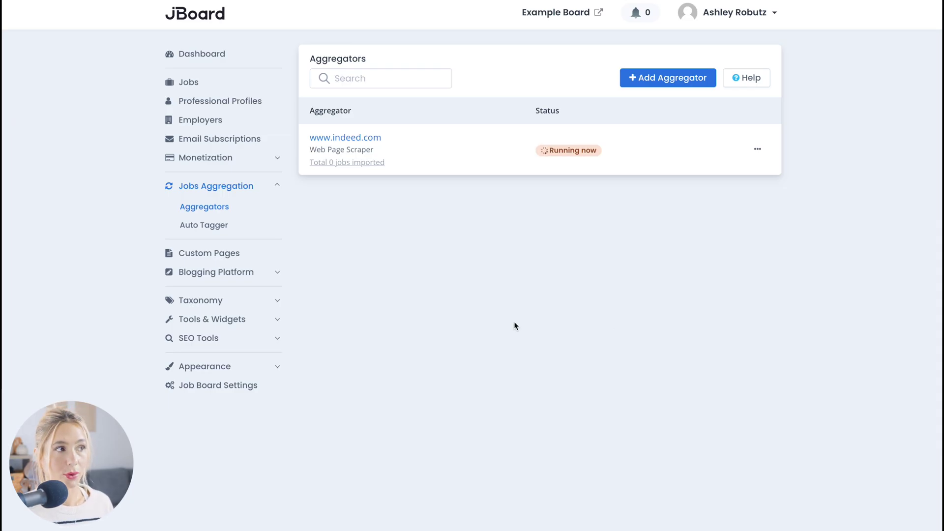
Step: Review the custom pages list and the Privacy Policy page's row actions
{"action": "left_click", "coordinate": [214, 254]}
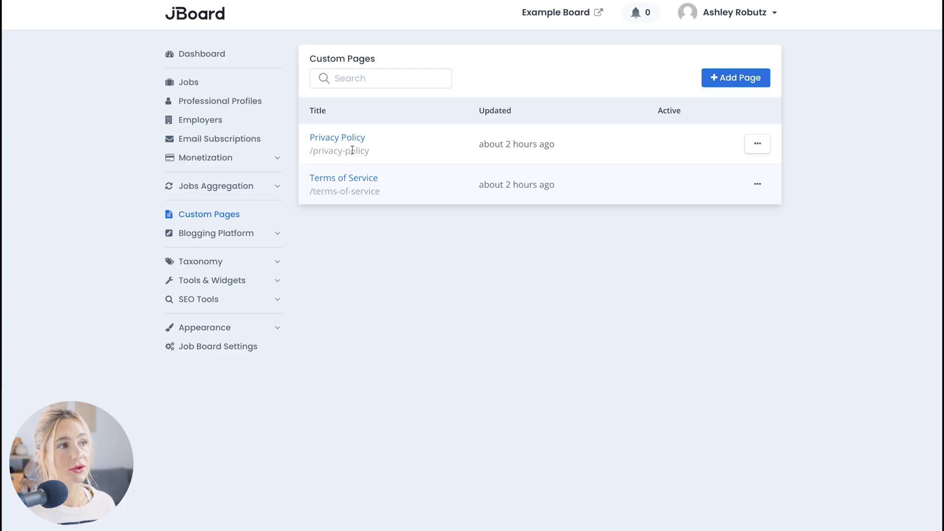
{"action": "left_click", "coordinate": [757, 146]}
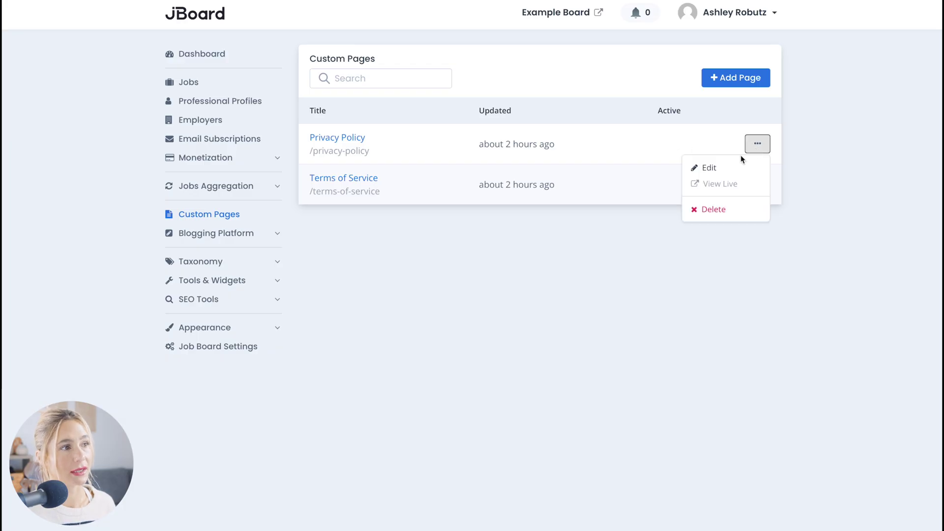
Step: Bring up the Blog Posts list under the Blogging Platform section
{"action": "left_click", "coordinate": [202, 234]}
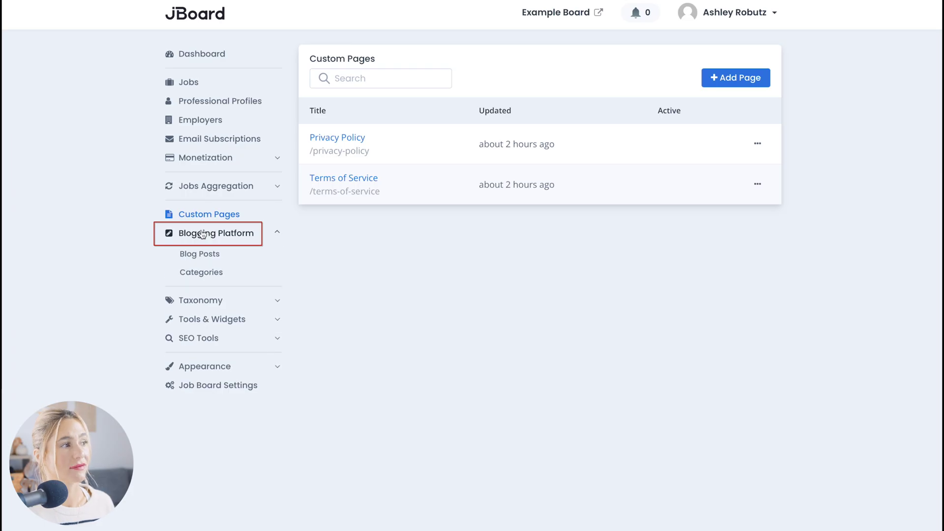
{"action": "left_click", "coordinate": [201, 254]}
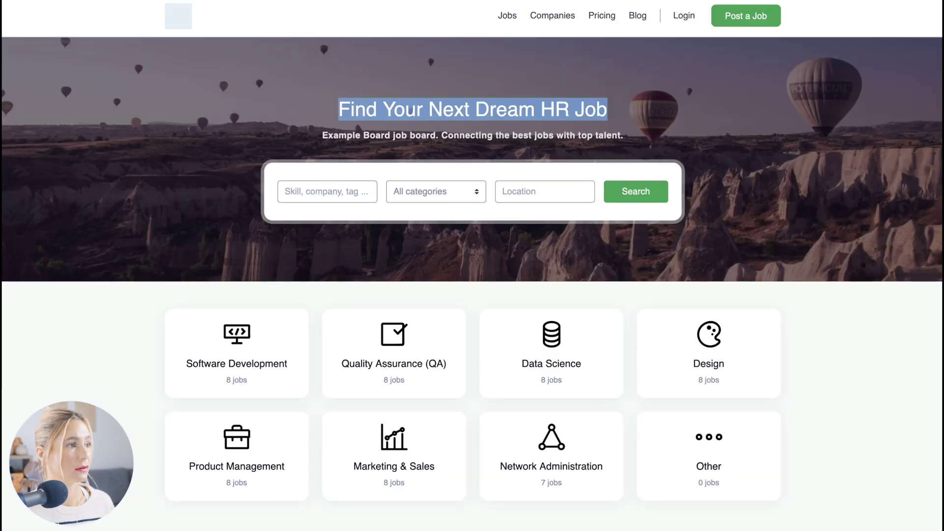
{"action": "scroll", "coordinate": [547, 331], "scroll_direction": "down", "scroll_amount": 2}
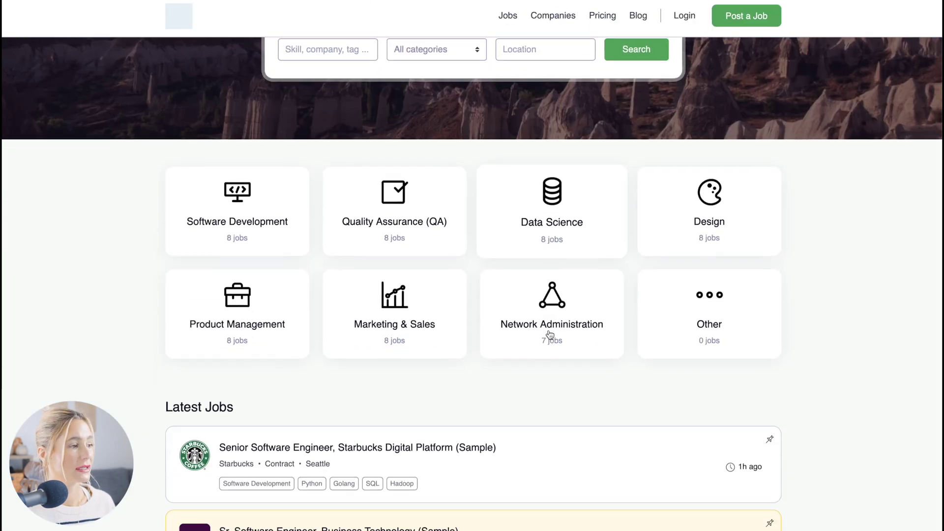
{"action": "scroll", "coordinate": [548, 332], "scroll_direction": "down", "scroll_amount": 5}
{"action": "scroll", "coordinate": [644, 323], "scroll_direction": "down", "scroll_amount": 5}
{"action": "scroll", "coordinate": [644, 323], "scroll_direction": "down", "scroll_amount": 5}
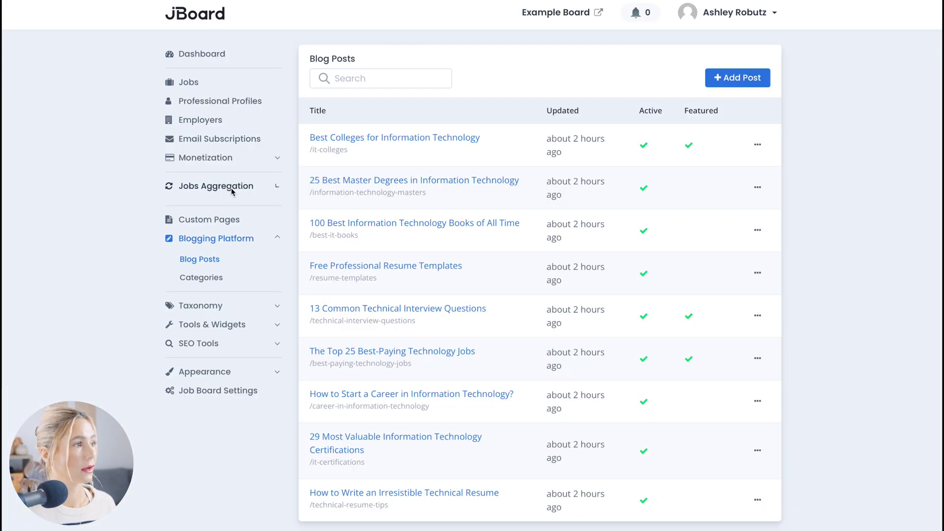
Step: Return to the aggregators list under Jobs Aggregation
{"action": "left_click", "coordinate": [217, 186]}
{"action": "left_click", "coordinate": [210, 210]}
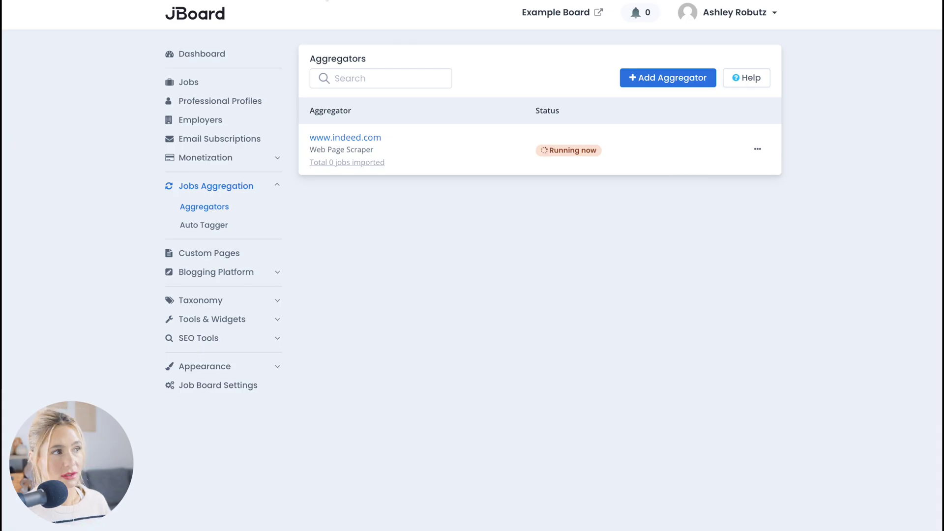
{"action": "scroll", "coordinate": [541, 240], "scroll_direction": "up", "scroll_amount": 1}
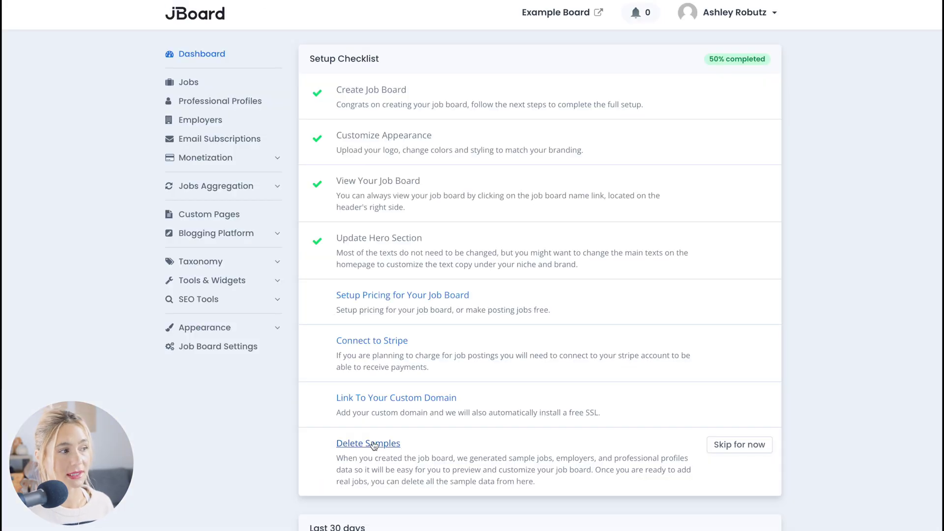
Step: Start deleting the sample data from the dashboard, then close the confirmation without deleting
{"action": "left_click", "coordinate": [352, 446]}
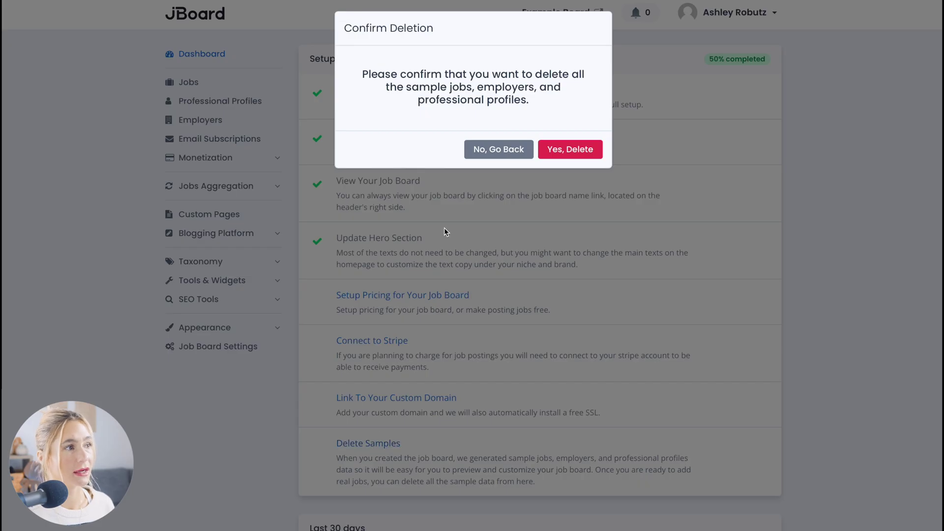
{"action": "left_click", "coordinate": [516, 149]}
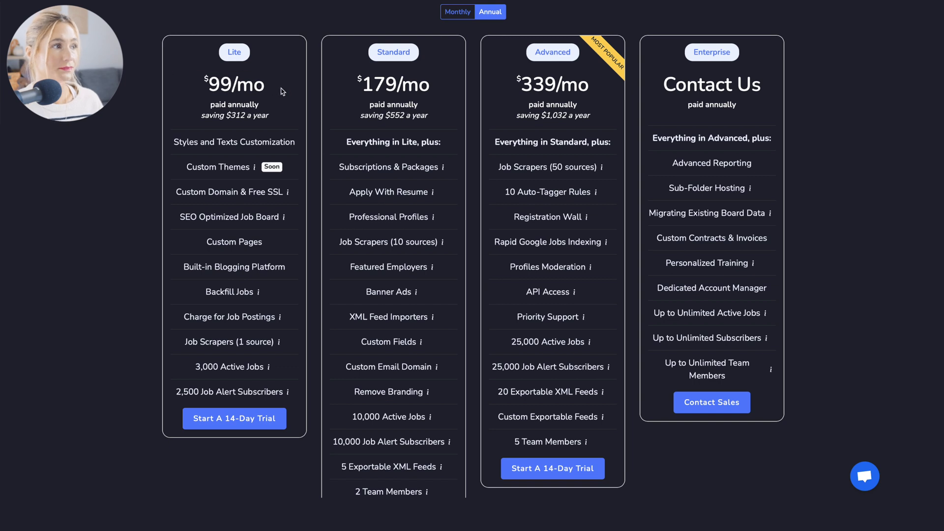
Step: Switch pricing to monthly billing ($125, $225, $425/mo) and review the plan feature tooltips
{"action": "left_click", "coordinate": [457, 12]}
{"action": "left_click", "coordinate": [490, 13]}
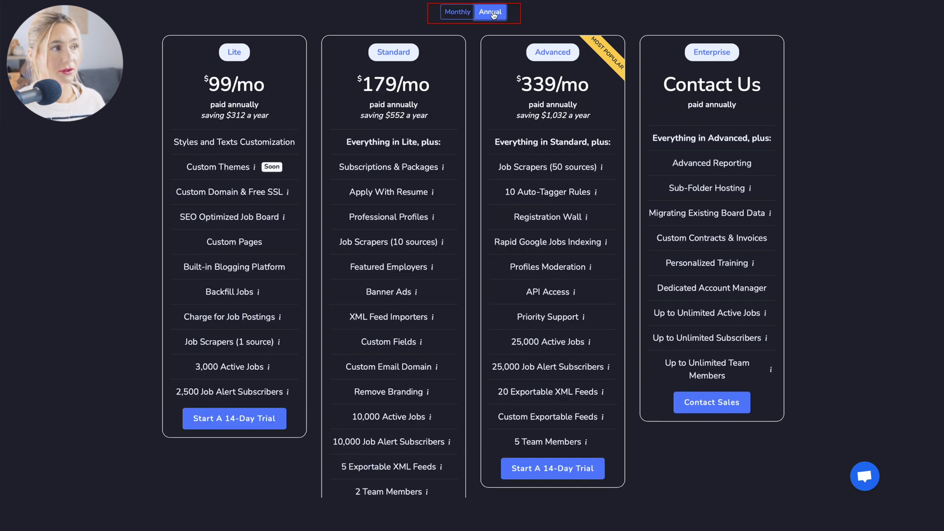
{"action": "left_click", "coordinate": [458, 12]}
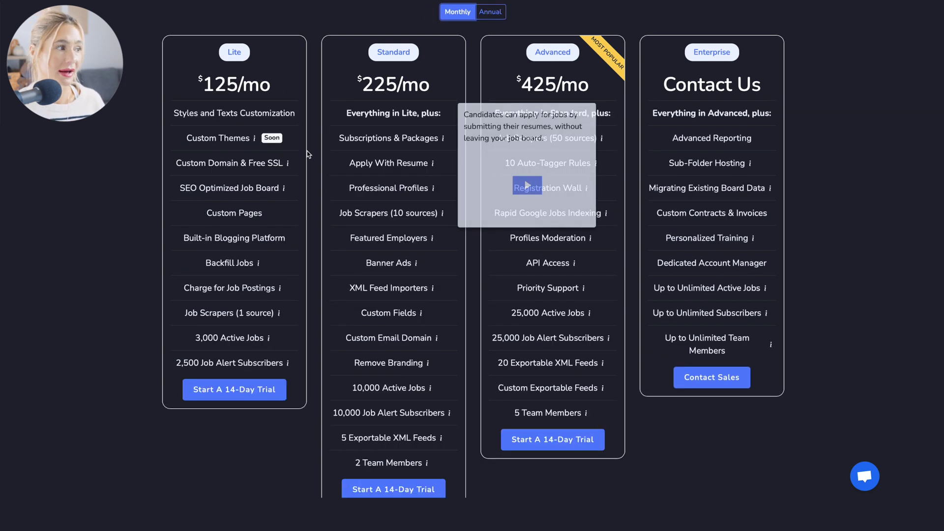
{"action": "scroll", "coordinate": [332, 112], "scroll_direction": "down", "scroll_amount": 1}
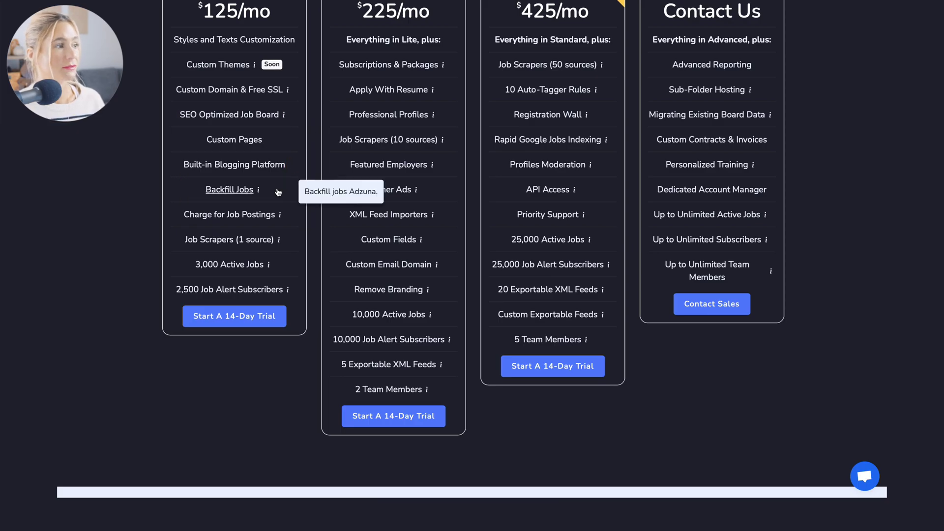
{"action": "scroll", "coordinate": [276, 236], "scroll_direction": "up", "scroll_amount": 1}
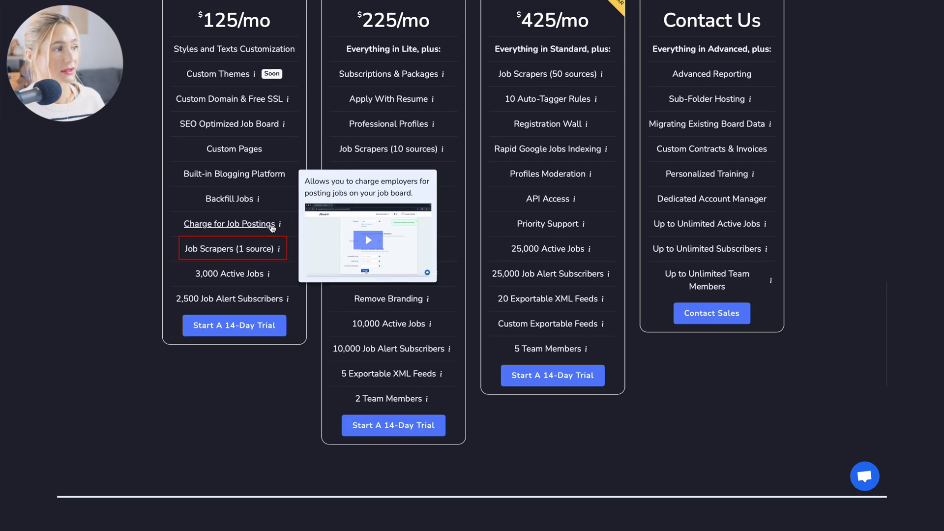
{"action": "scroll", "coordinate": [233, 273], "scroll_direction": "down", "scroll_amount": 1}
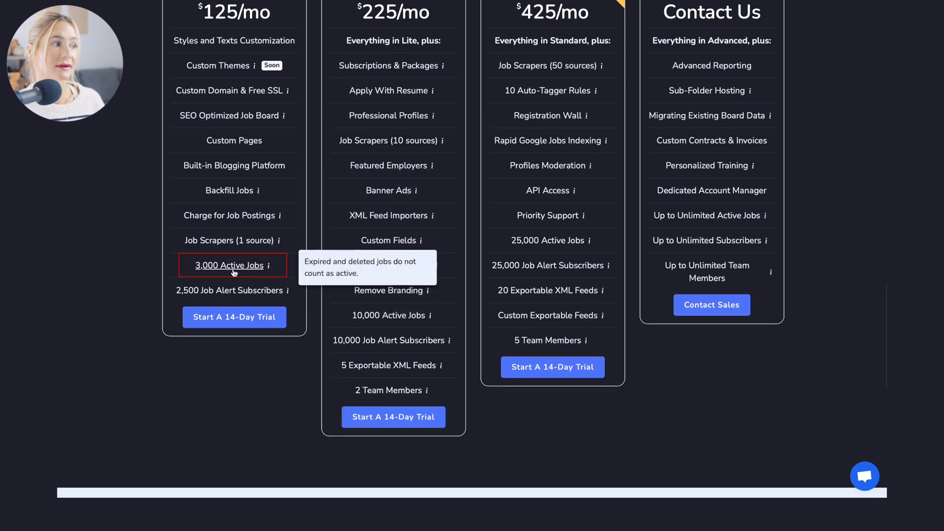
{"action": "scroll", "coordinate": [234, 293], "scroll_direction": "down", "scroll_amount": 1}
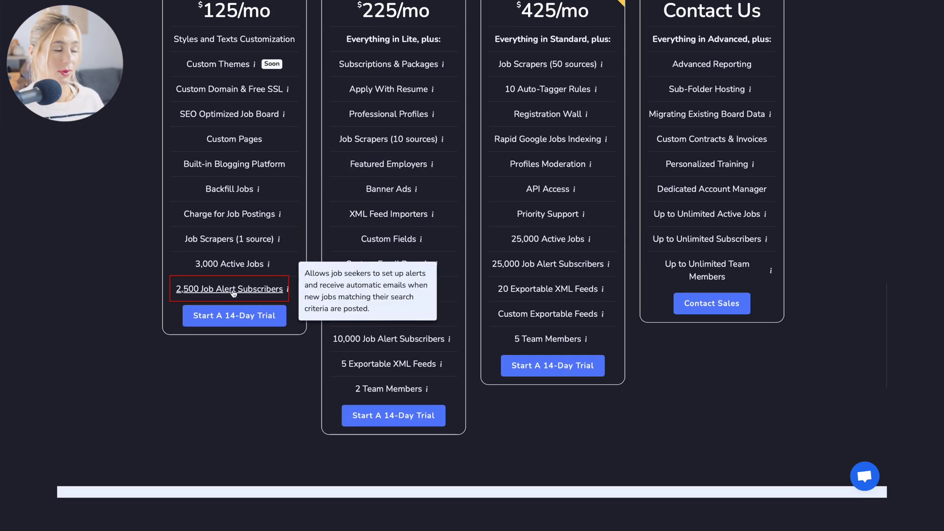
{"action": "scroll", "coordinate": [233, 293], "scroll_direction": "up", "scroll_amount": 2}
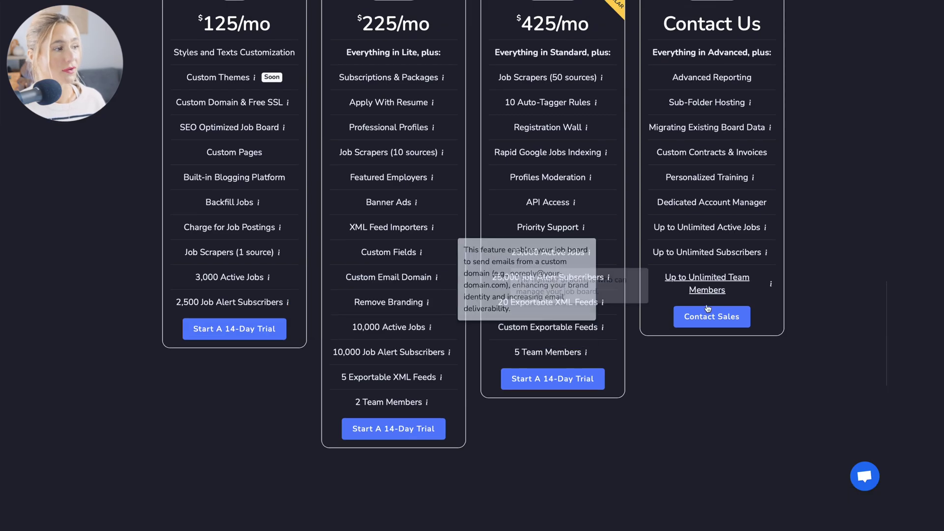
{"action": "scroll", "coordinate": [113, 198], "scroll_direction": "up", "scroll_amount": 2}
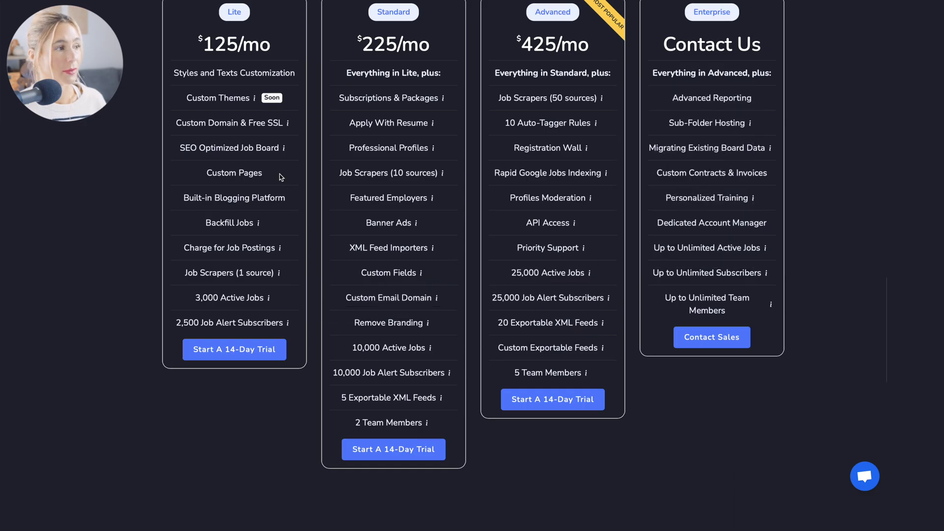
{"action": "mouse_move", "coordinate": [389, 351]}
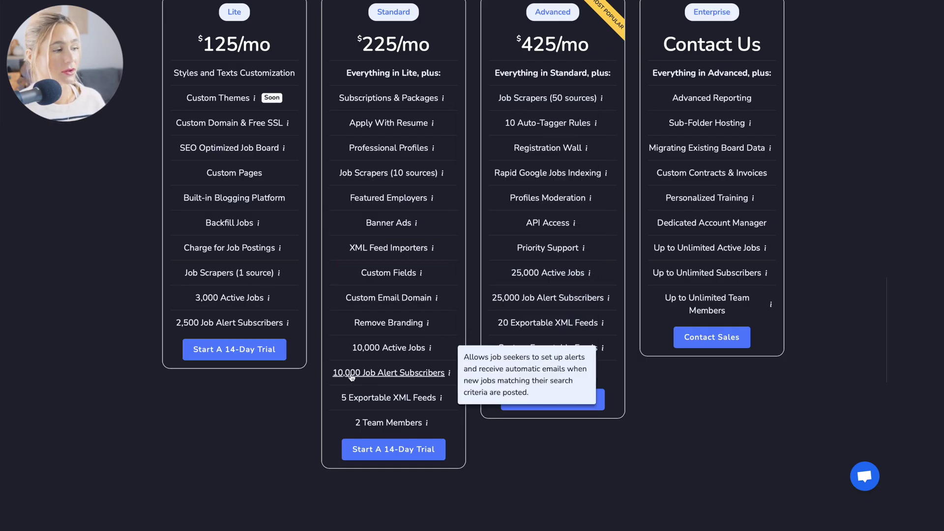
{"action": "left_click", "coordinate": [383, 375]}
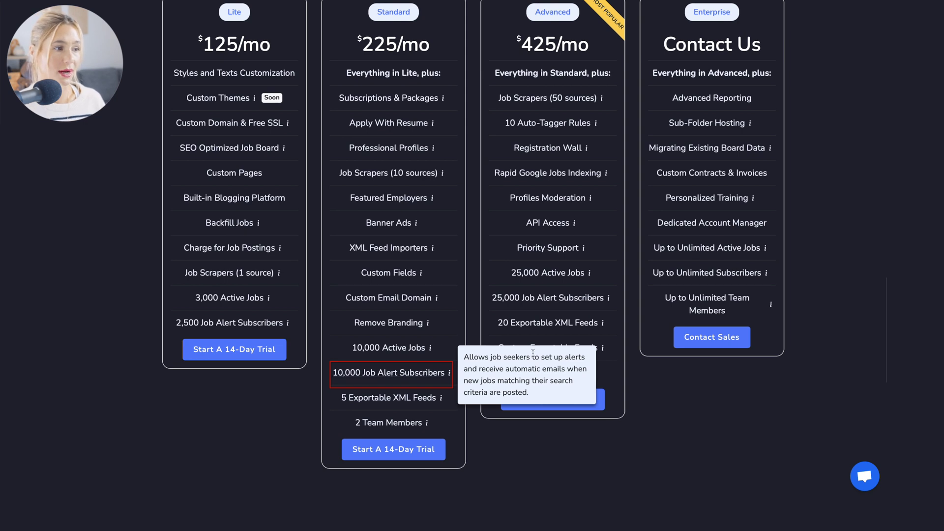